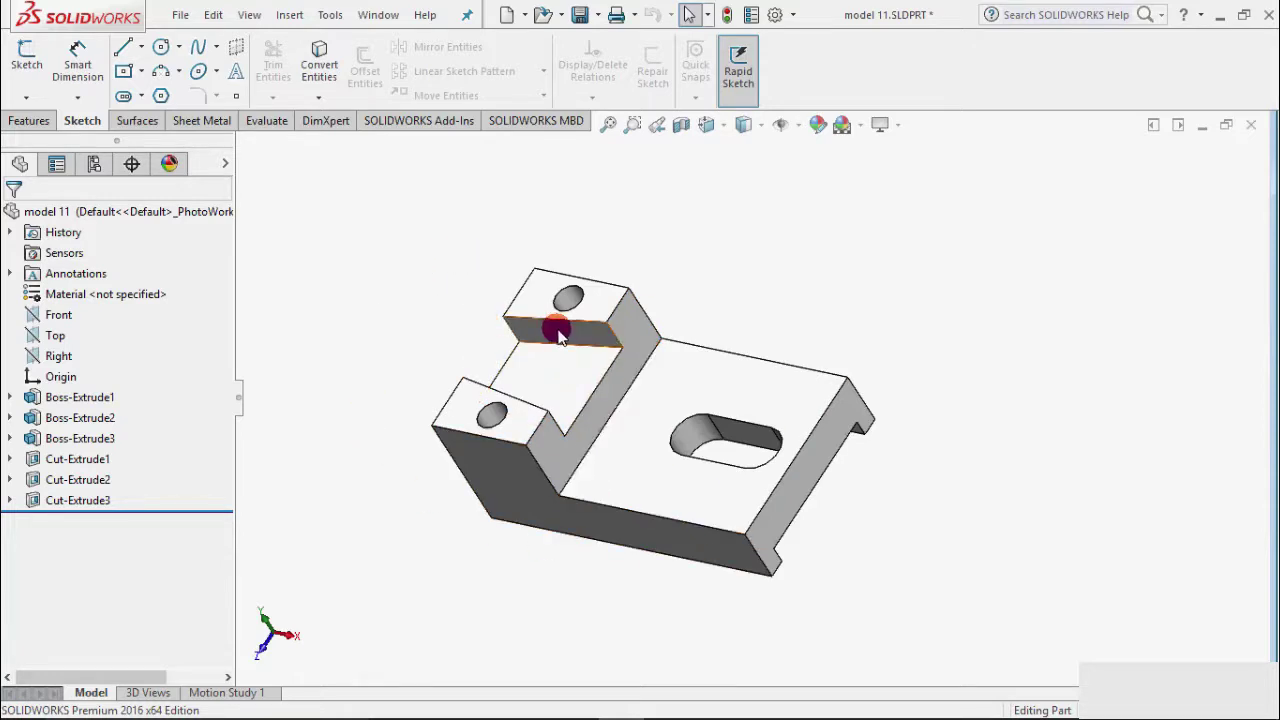
- Create a new drawing from the model 11 part on an A3 (ISO) sheet
left_click(180, 15)
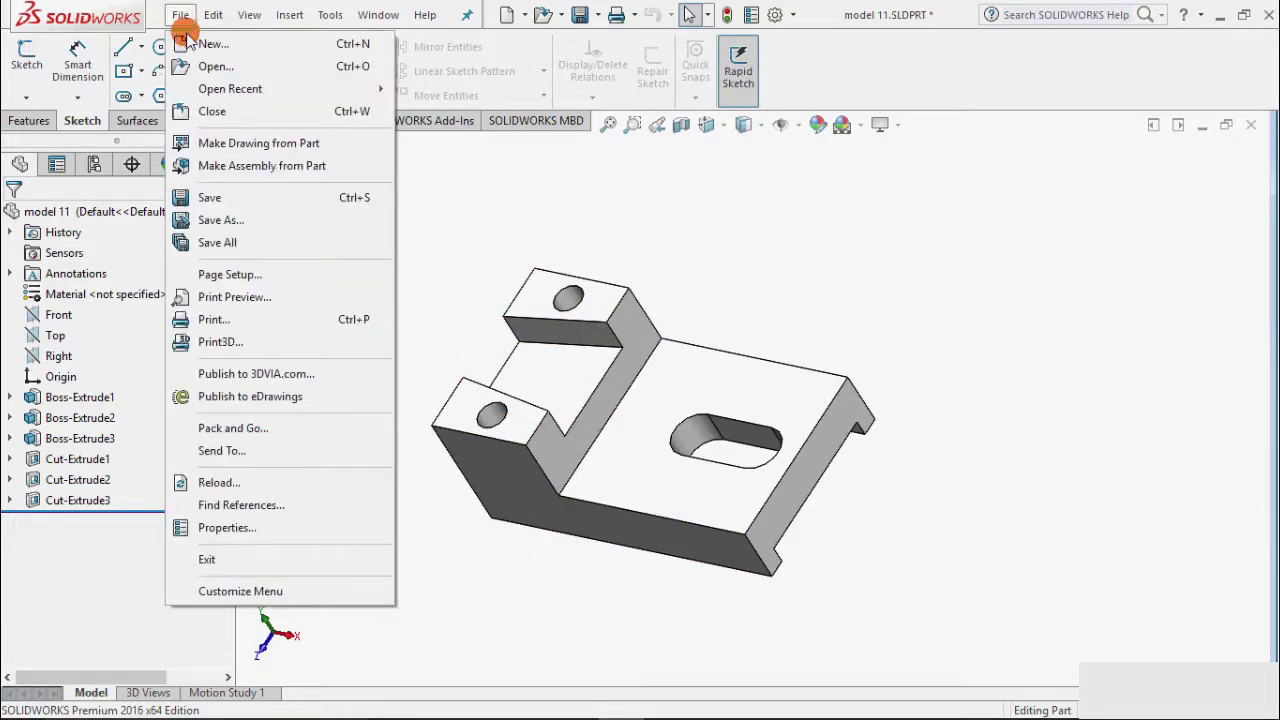
left_click(240, 147)
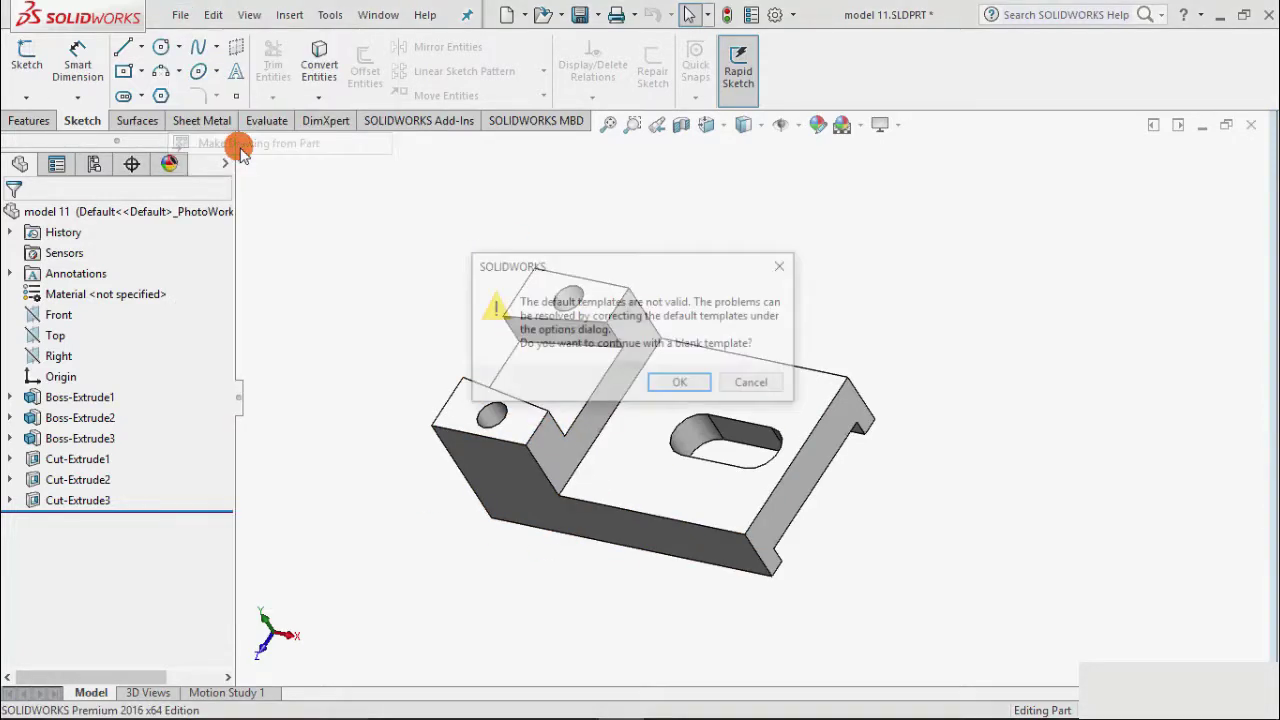
left_click(666, 380)
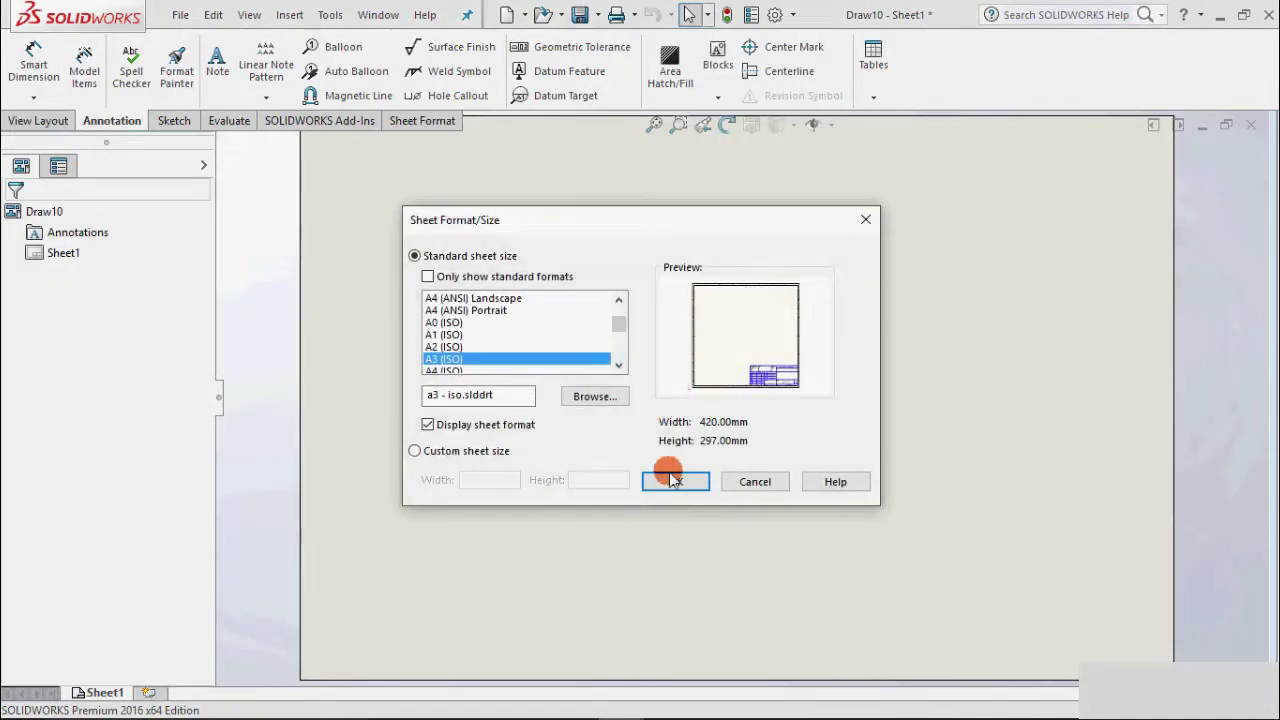
left_click(662, 477)
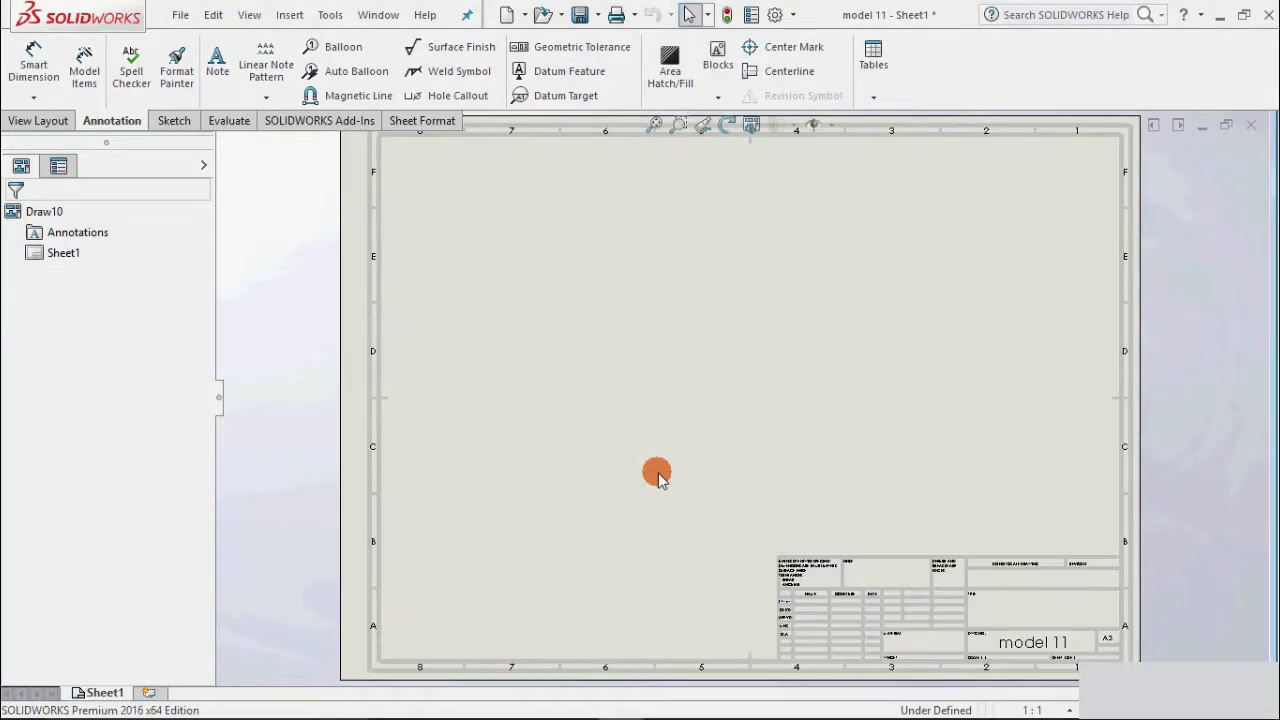
- Place model 11's front view, with the top view projected above and the right view beside it
left_click(80, 66)
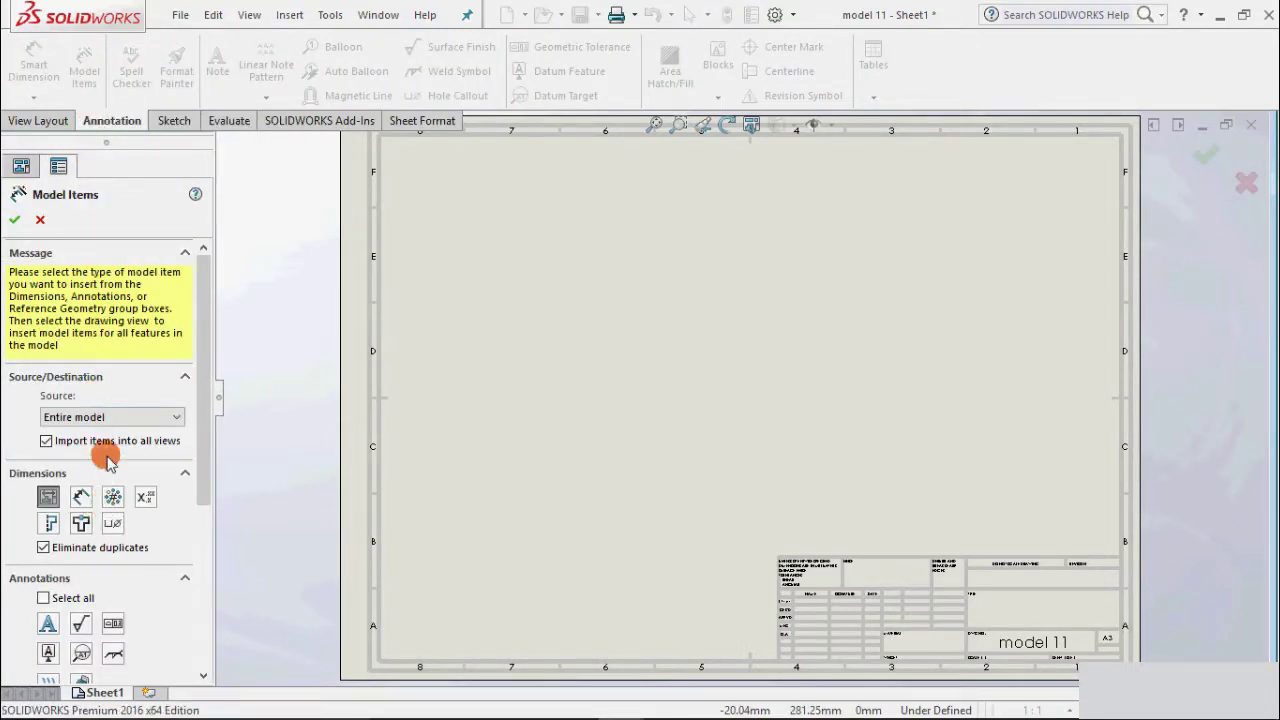
left_click(40, 219)
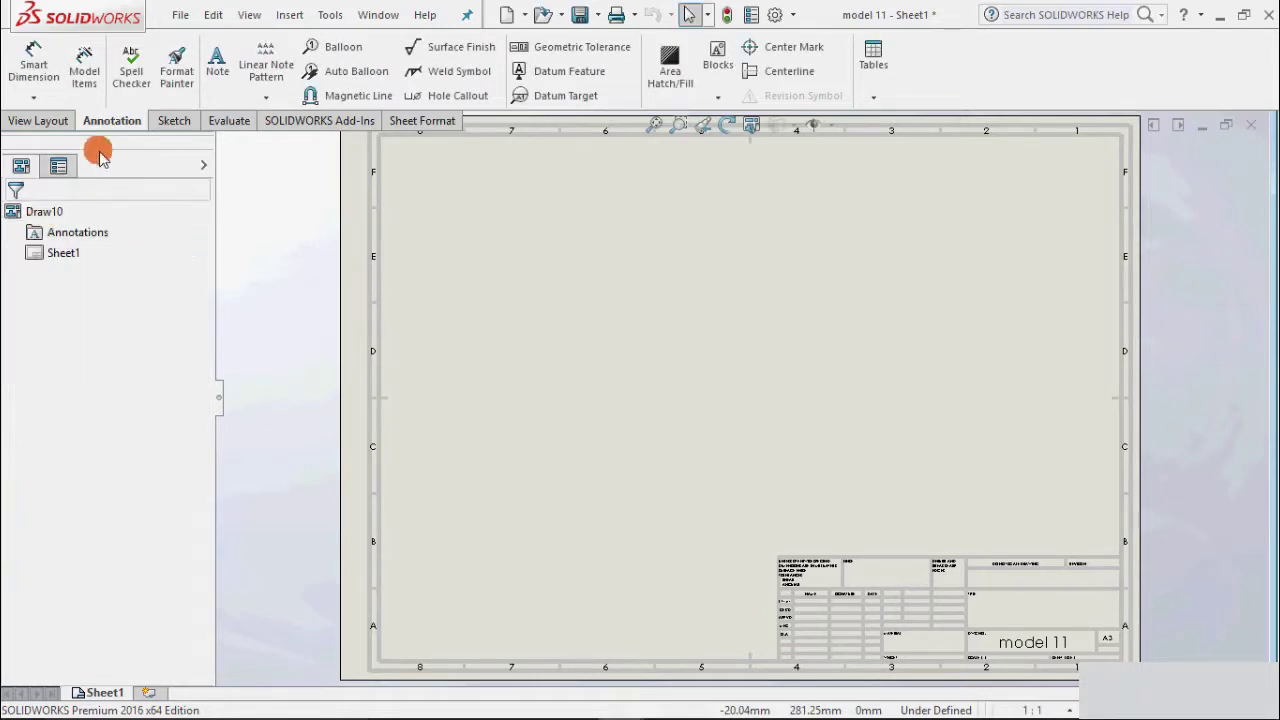
left_click(38, 120)
left_click(76, 88)
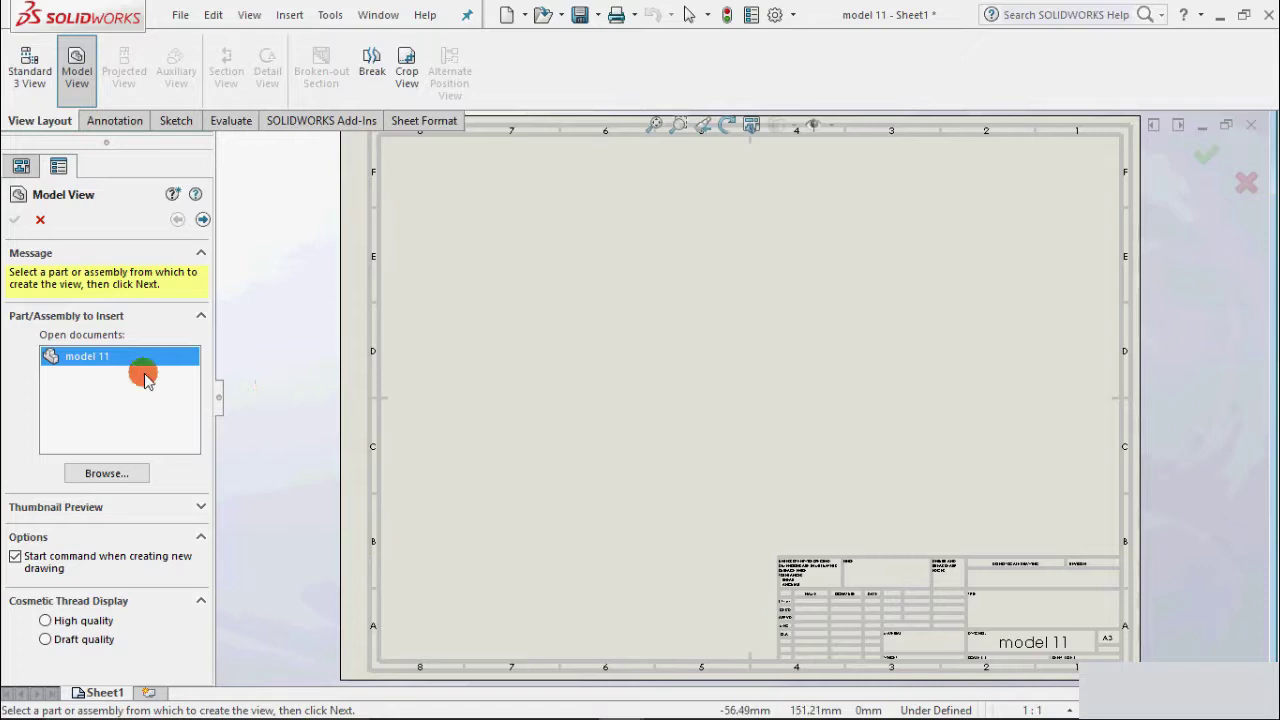
left_click(202, 219)
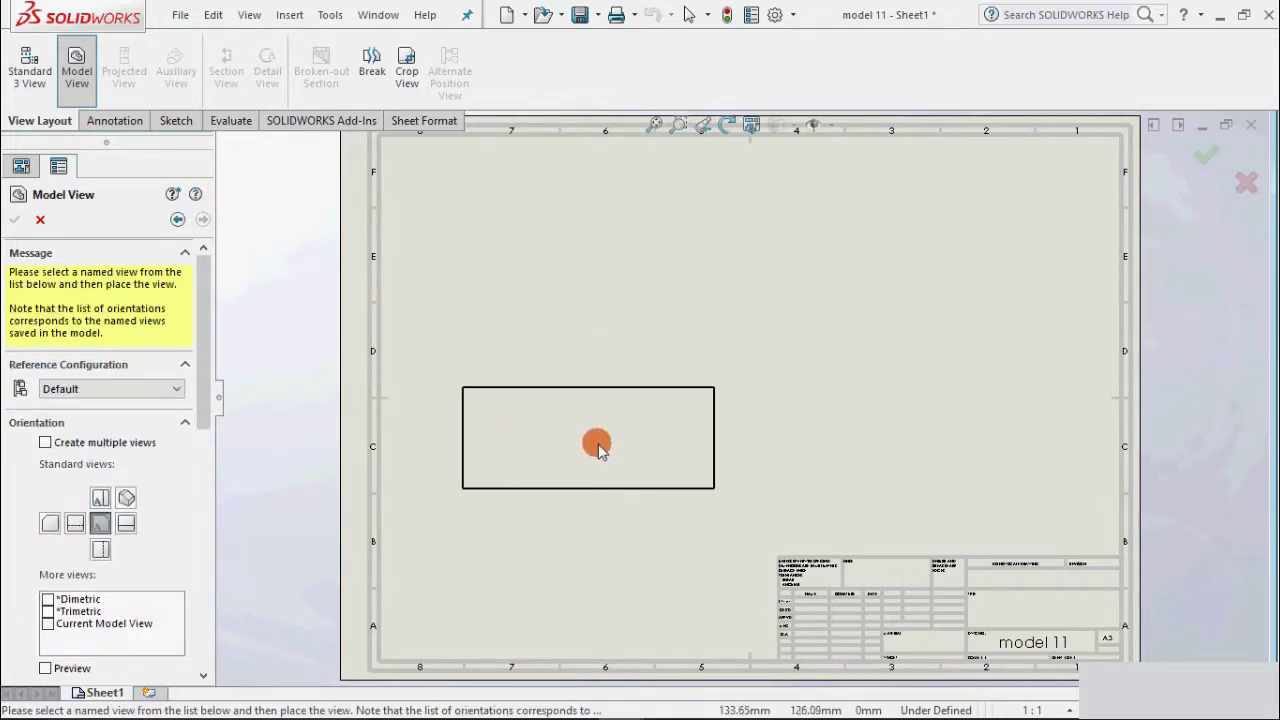
left_click(583, 471)
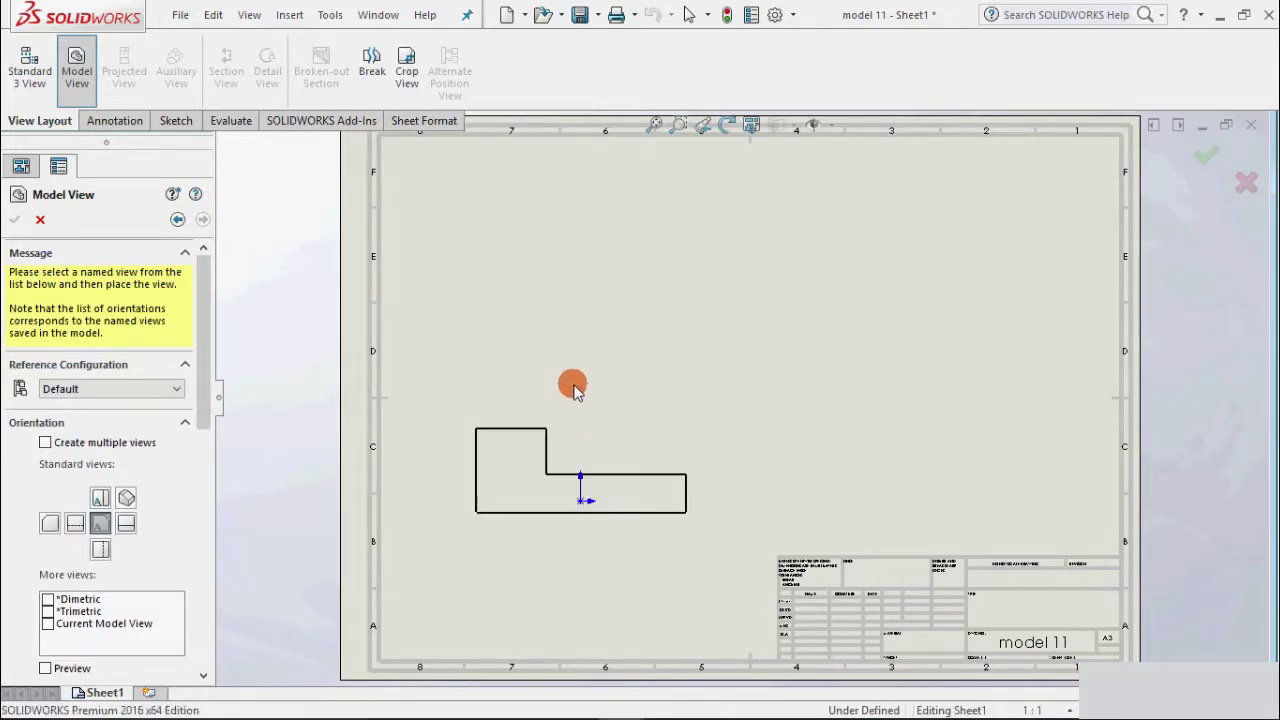
left_click(565, 250)
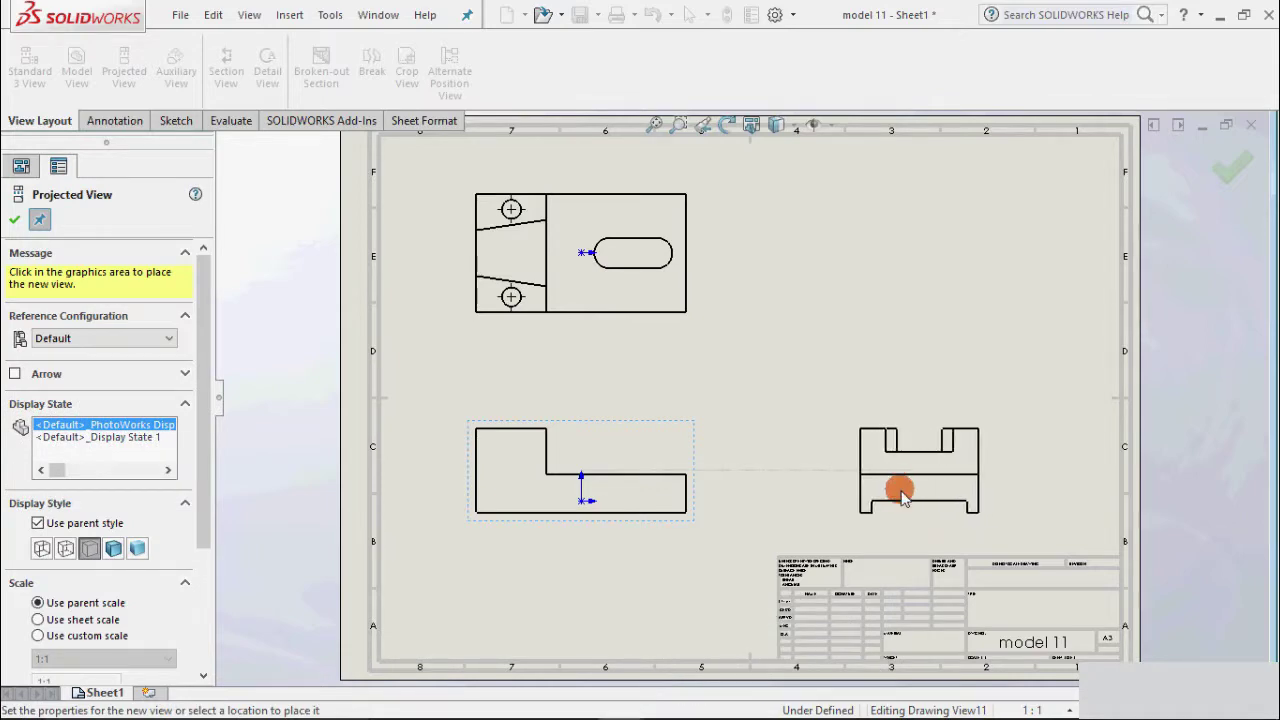
left_click(904, 508)
left_click(12, 220)
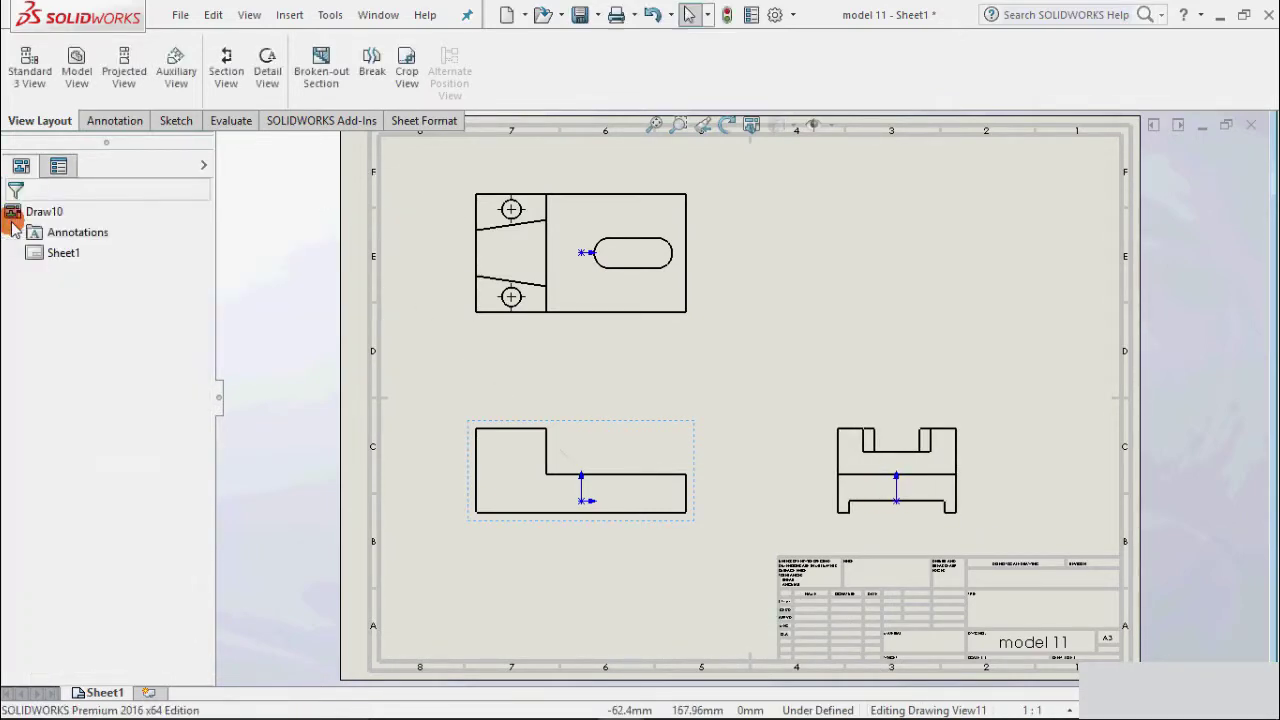
key("f")
left_click(113, 122)
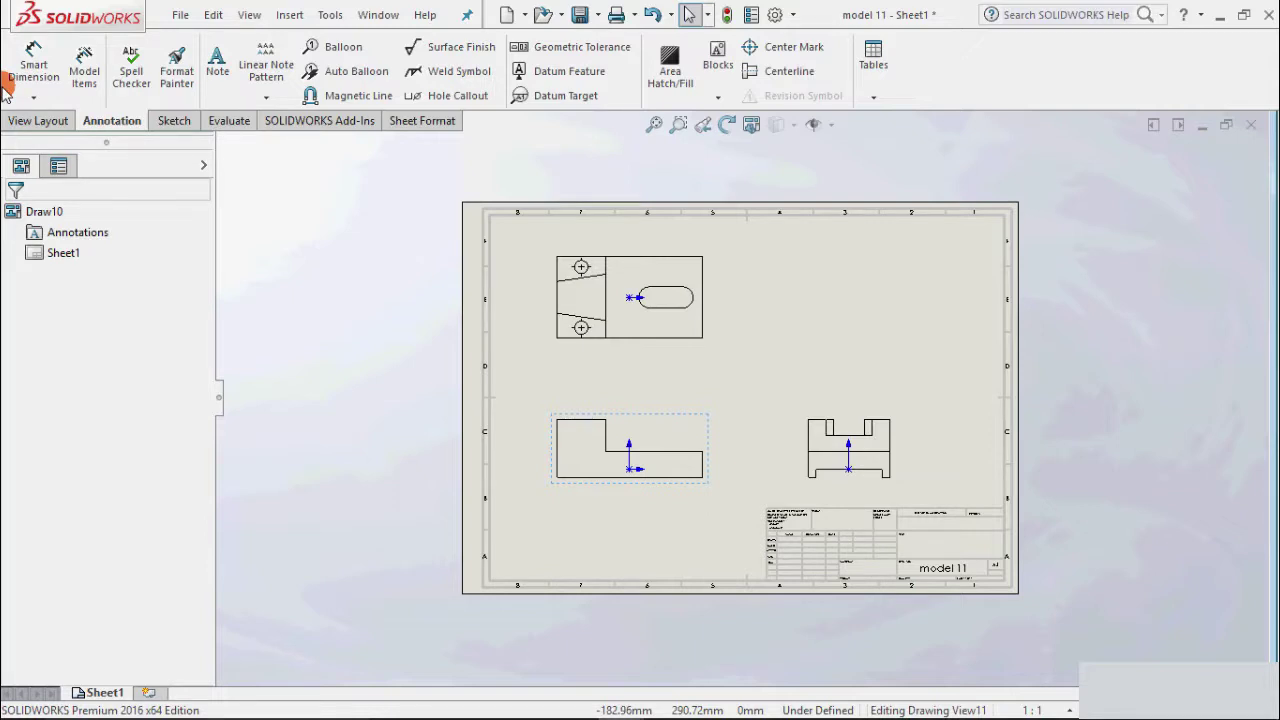
- Show the Smart Dimension dropdown's list of dimension types
left_click(34, 101)
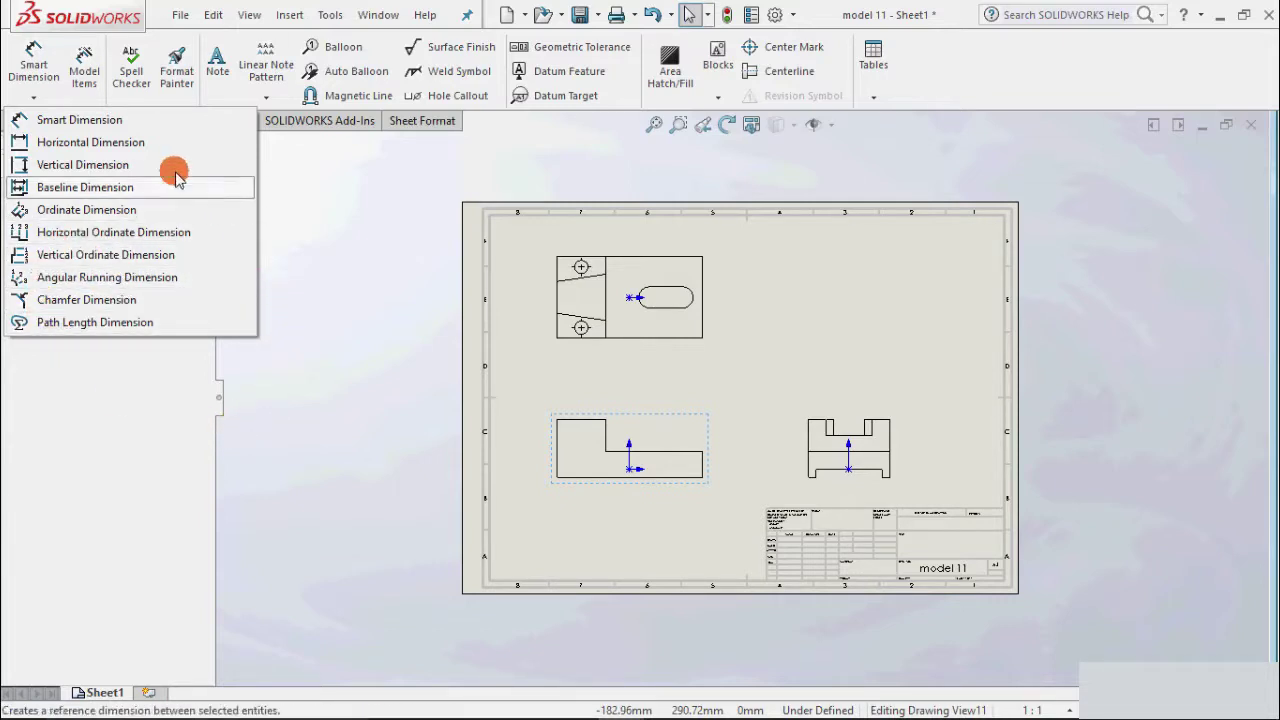
- Dimension the top view's bottom edge with a 0.11 overall width placed beneath it
left_click(91, 143)
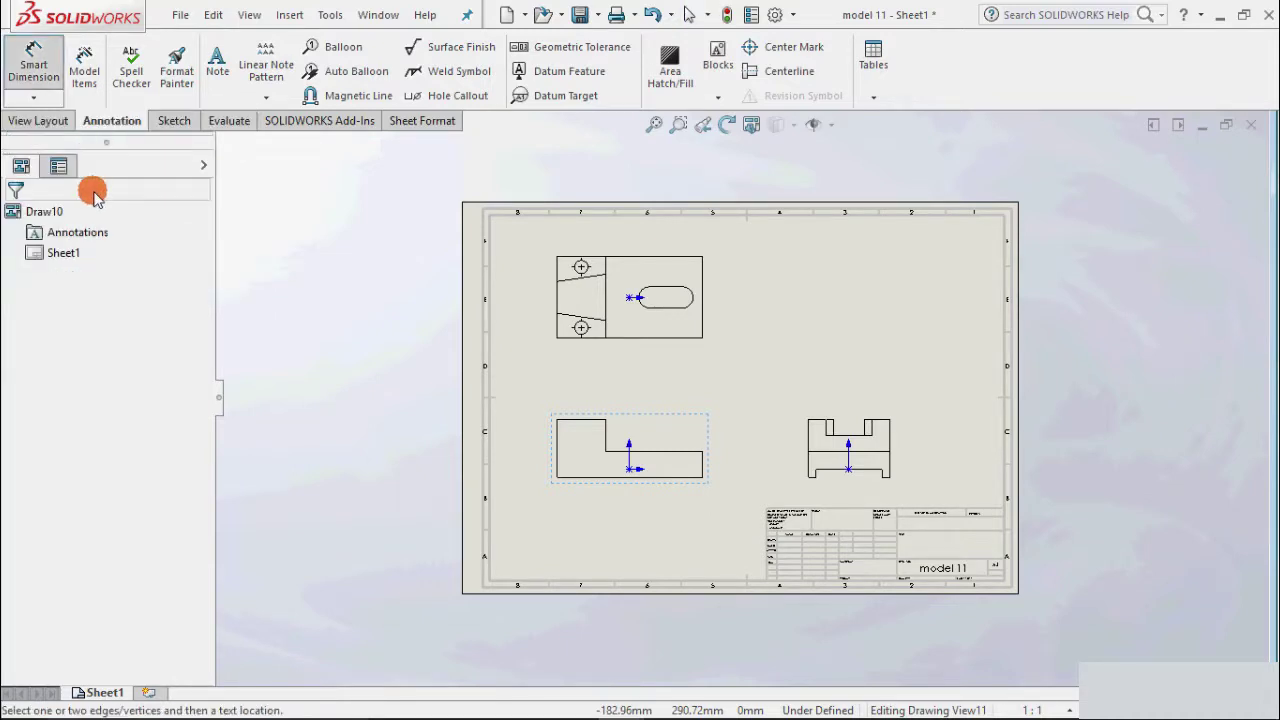
scroll(825, 376, "down", 2)
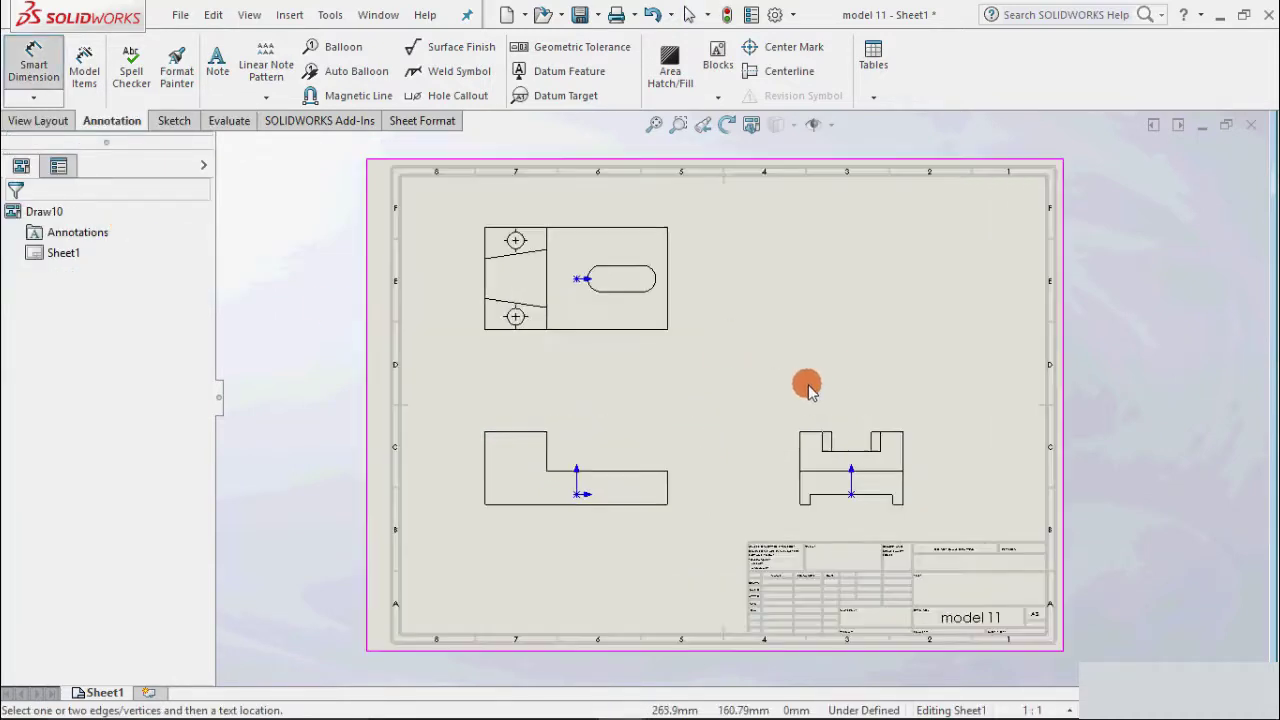
scroll(680, 334, "down", 2)
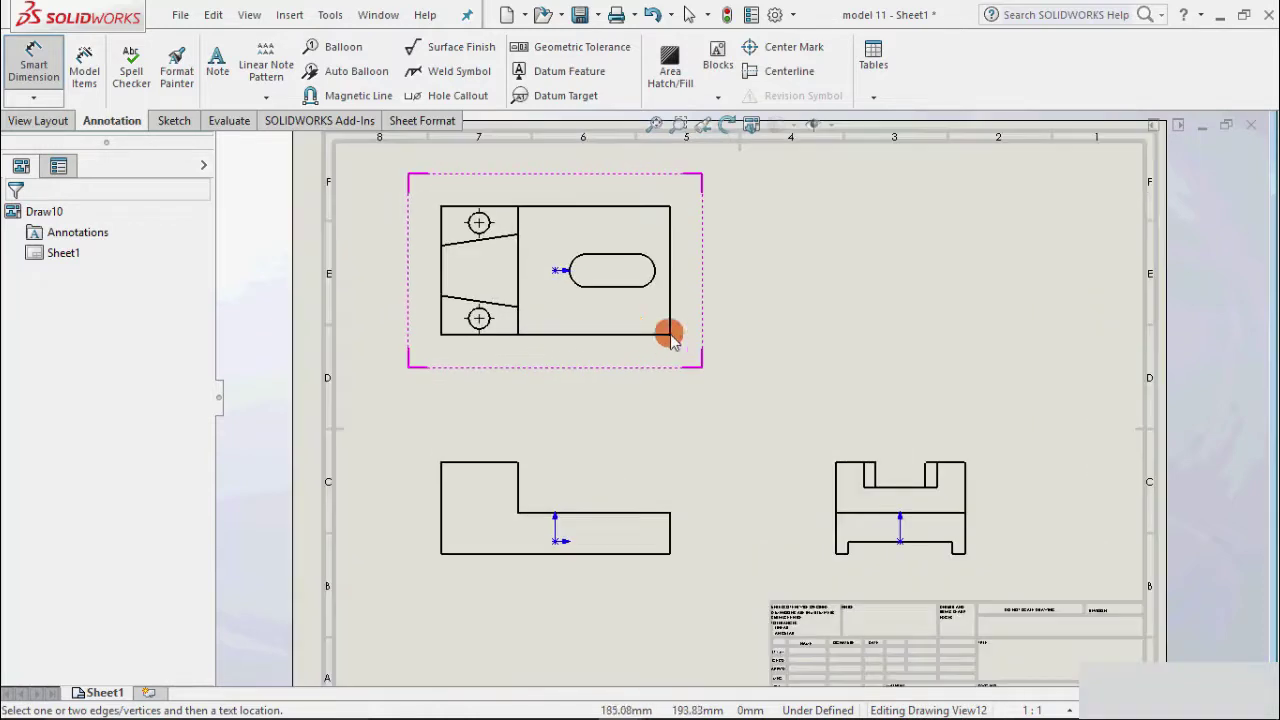
left_click(568, 336)
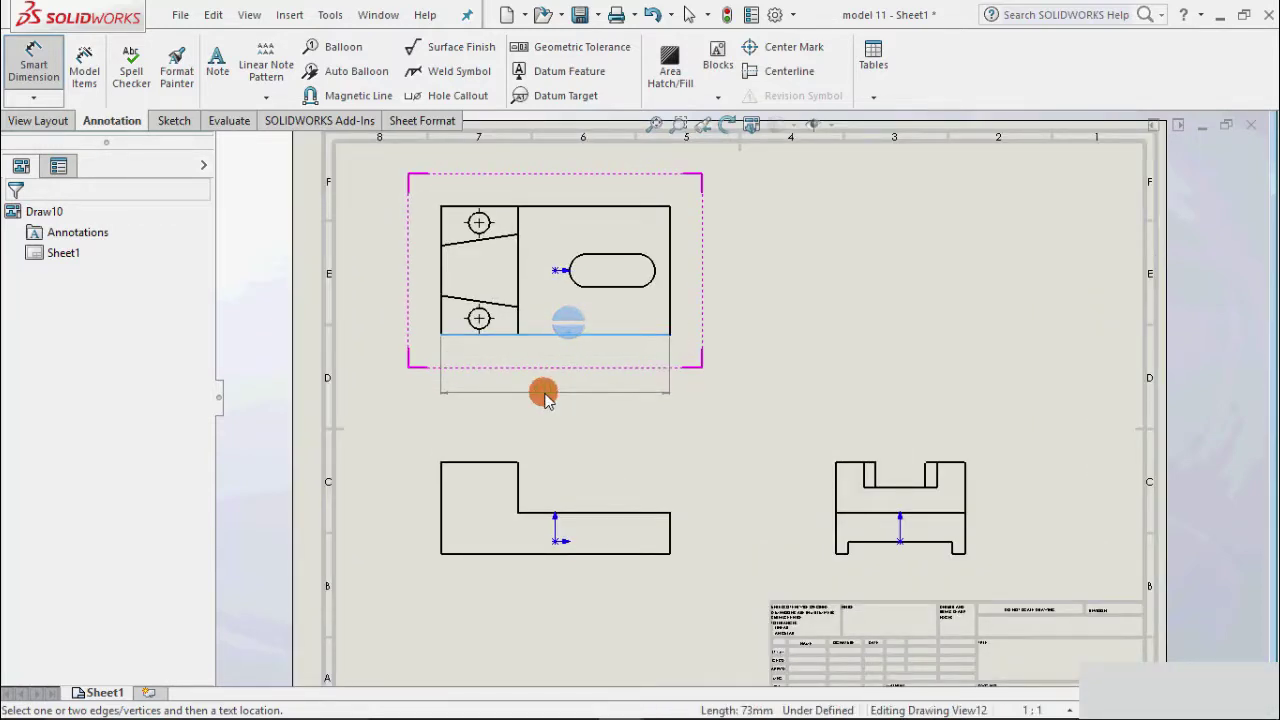
scroll(566, 342, "down", 2)
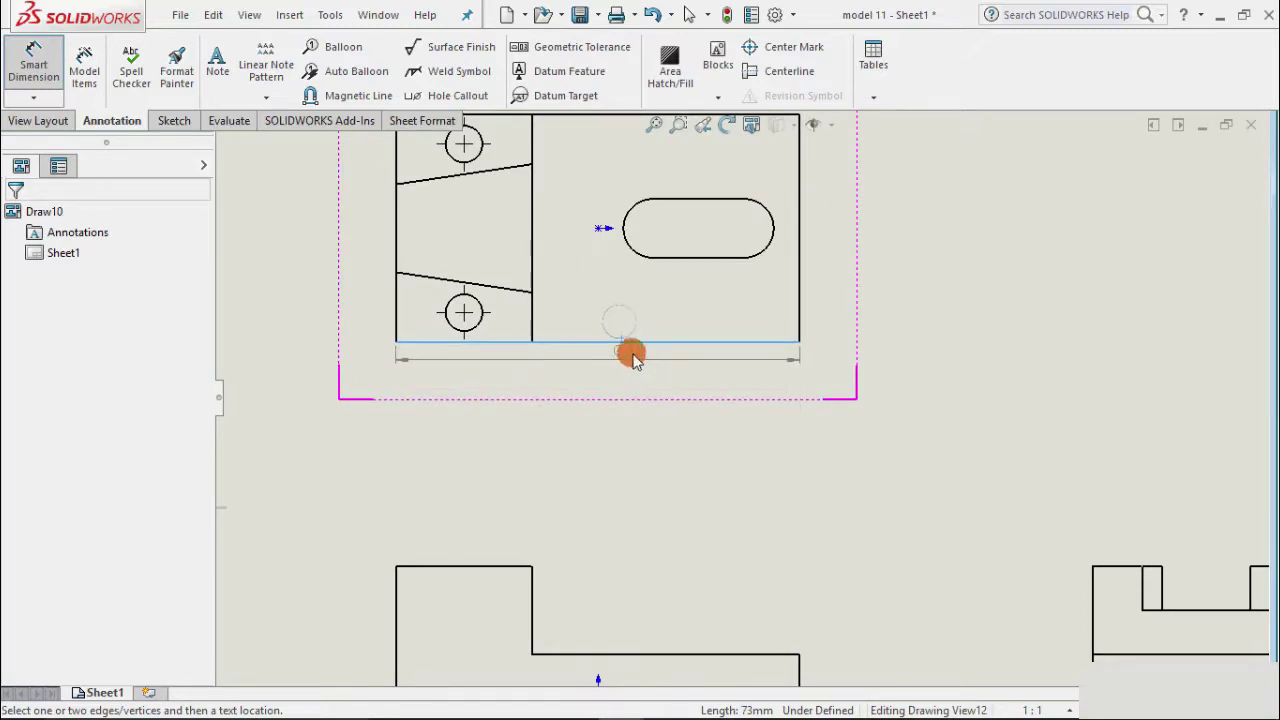
left_click(615, 322)
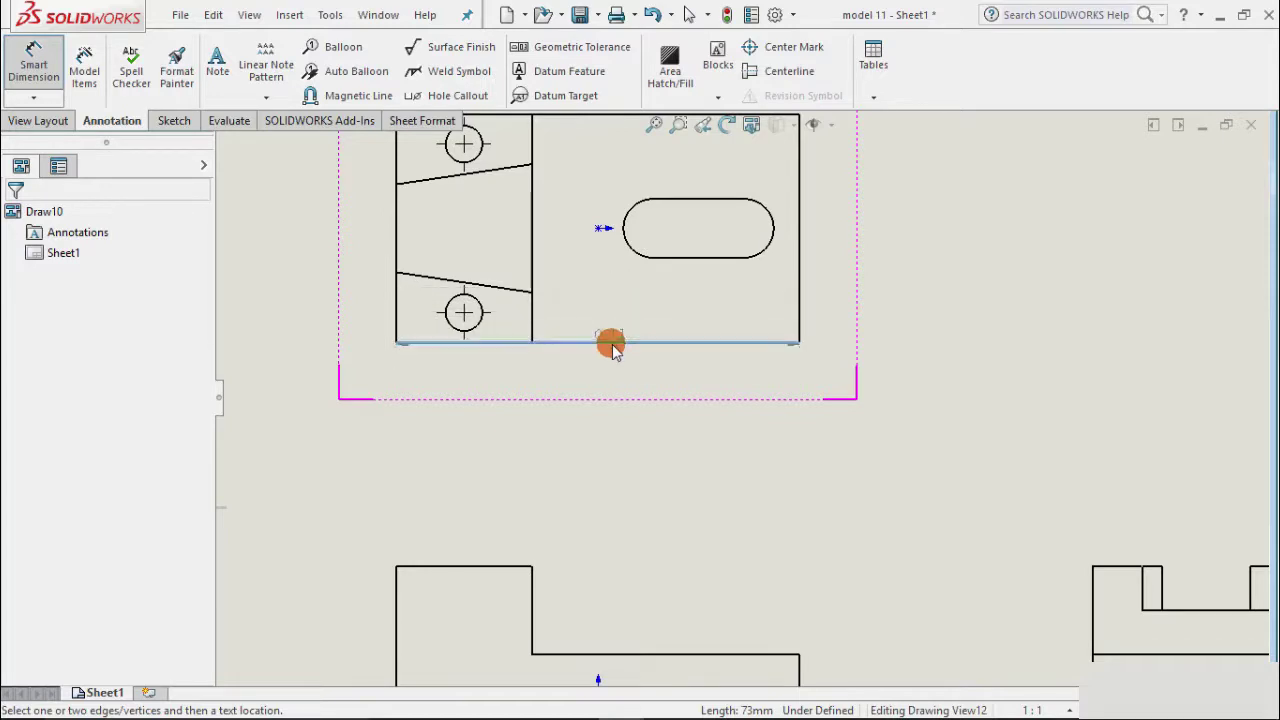
scroll(608, 380, "up", 2)
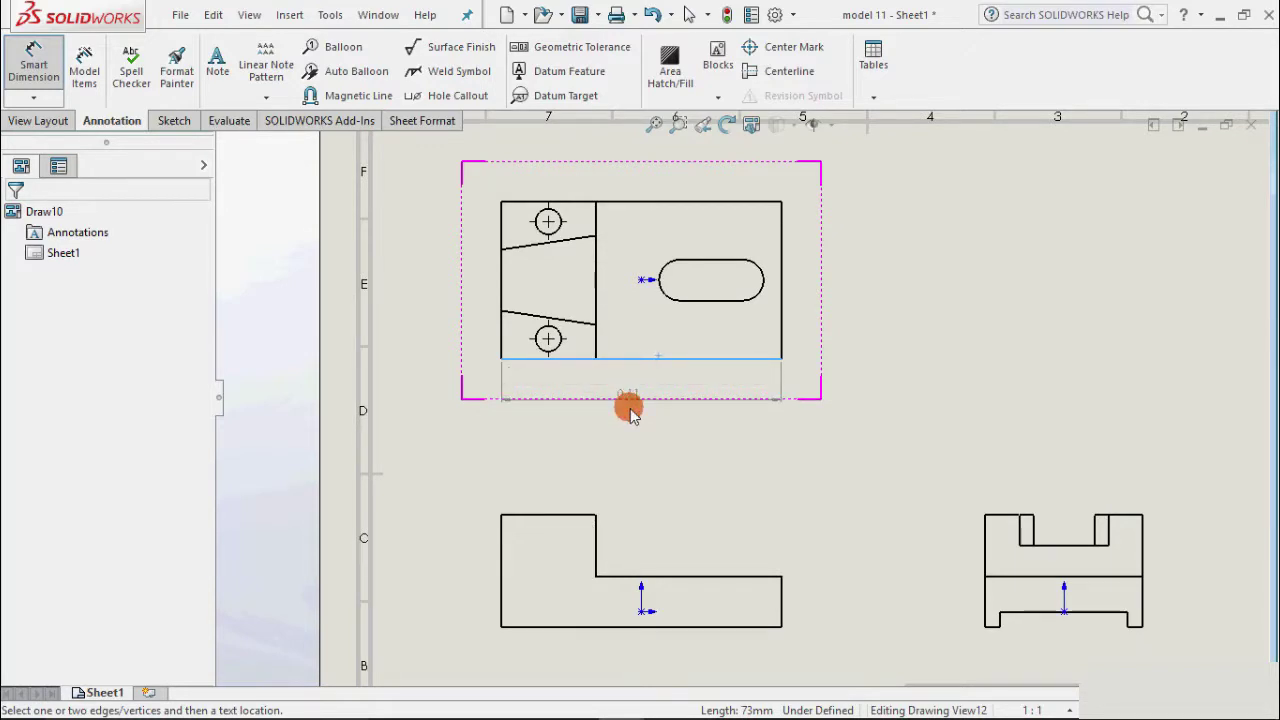
left_click(645, 410)
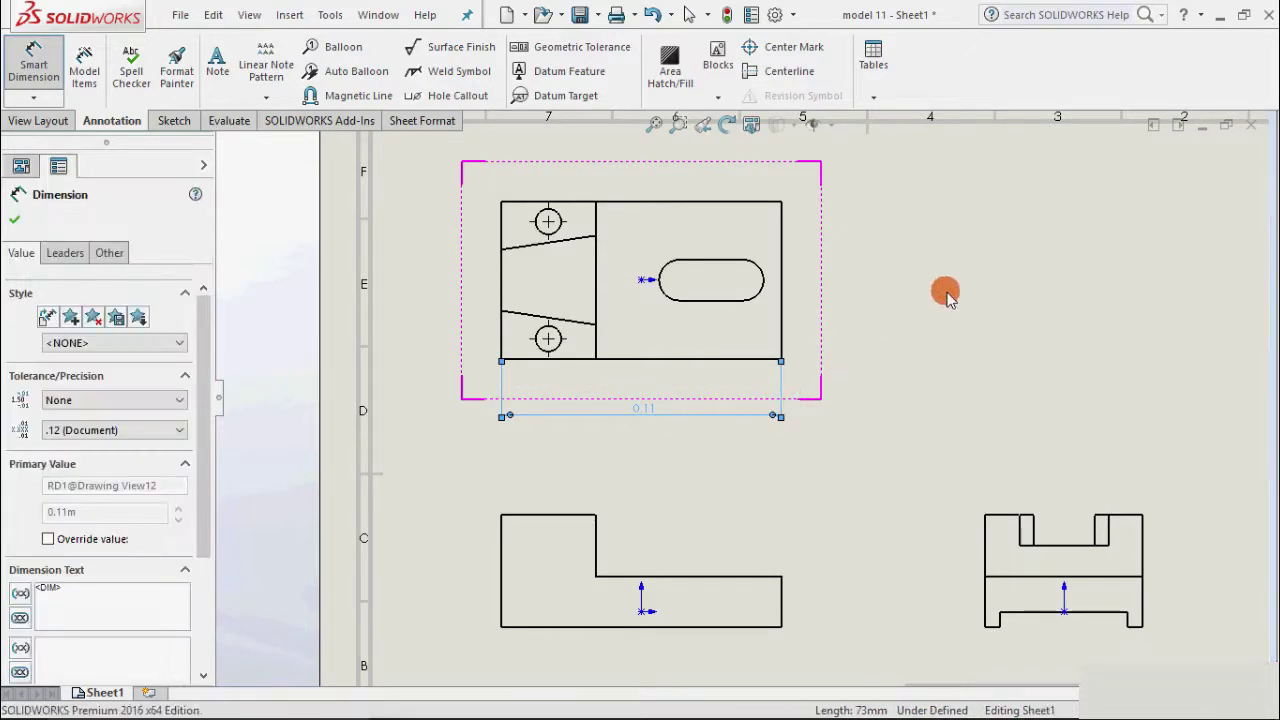
left_click(14, 220)
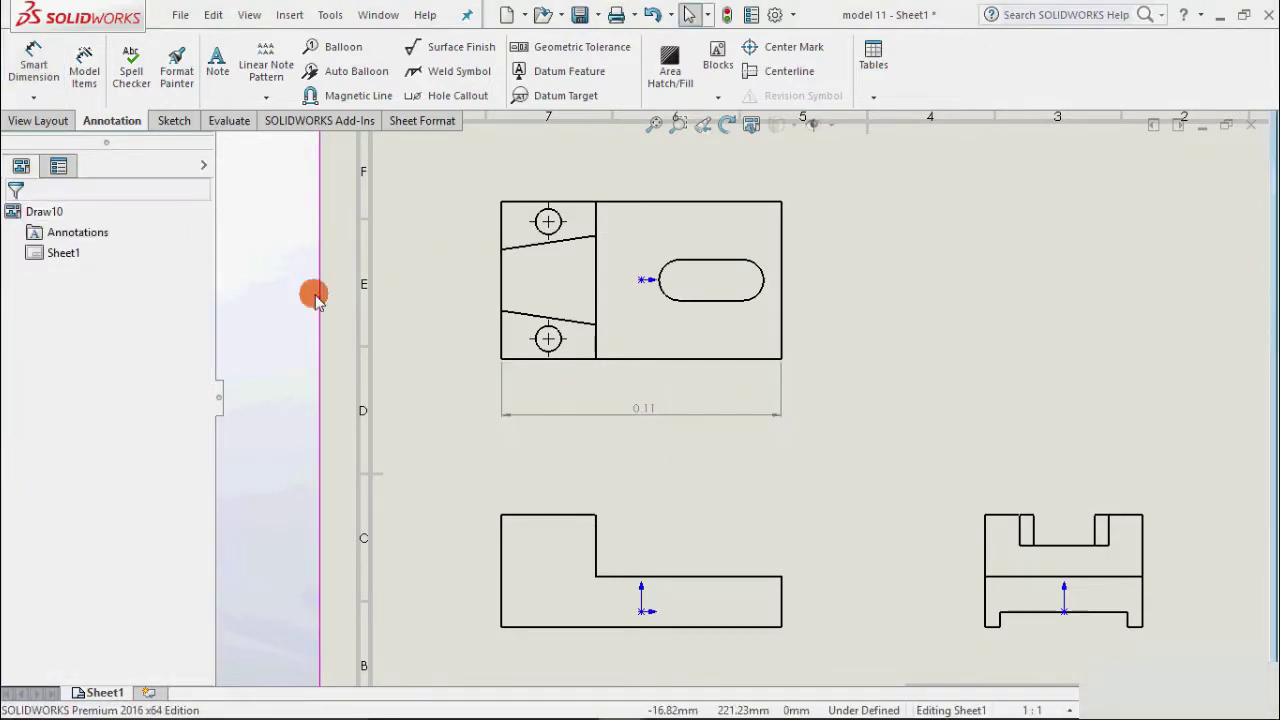
- Add a vertical 0.06 height dimension on the top view's right edge, placed to its right
left_click(874, 290)
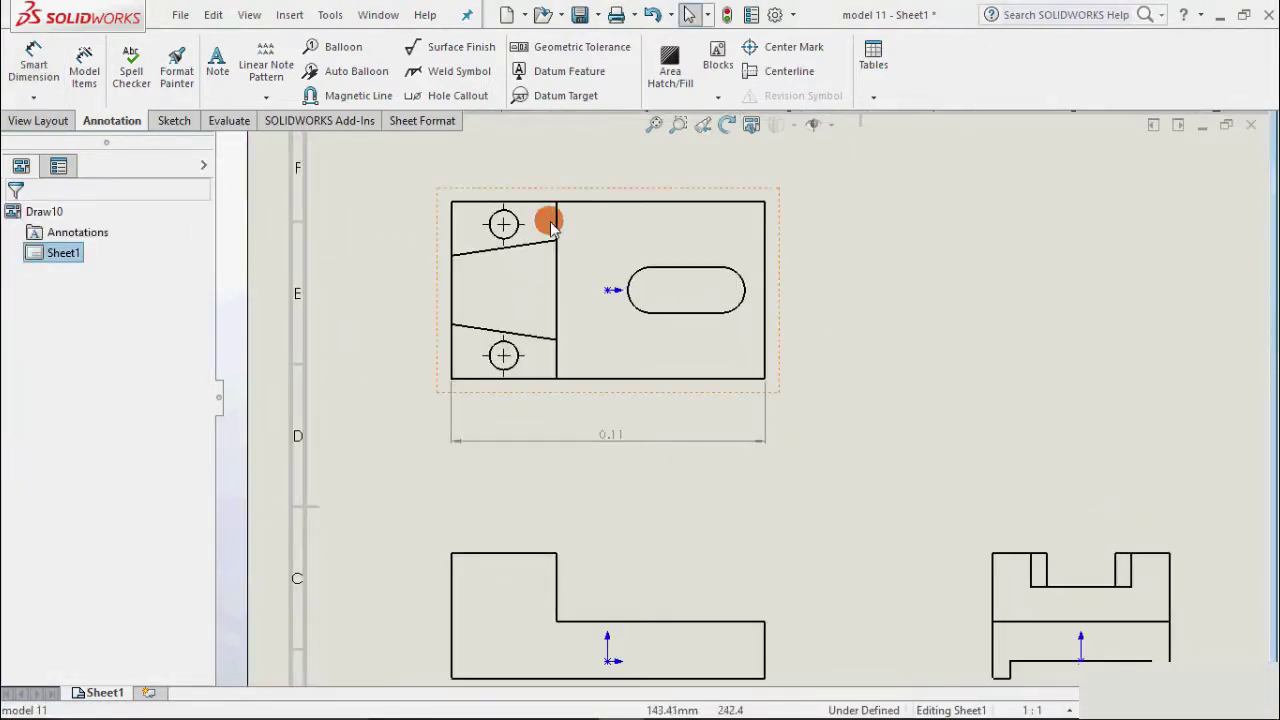
left_click(33, 97)
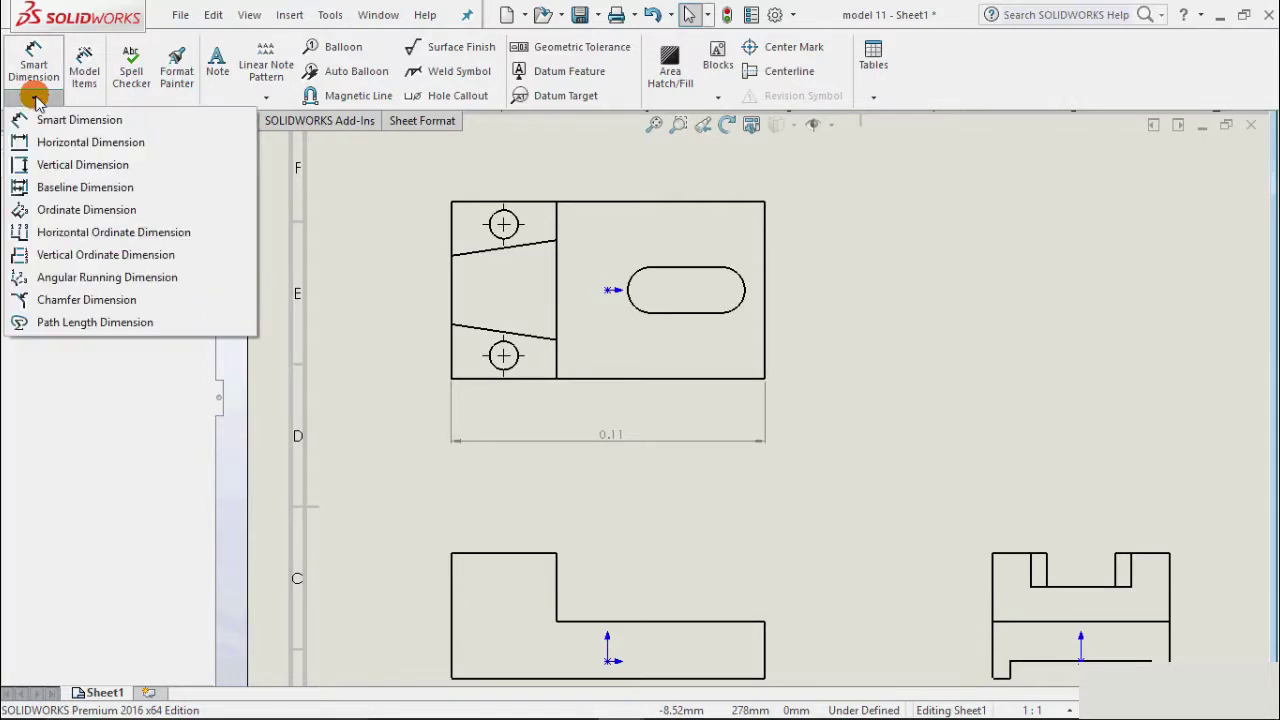
left_click(70, 166)
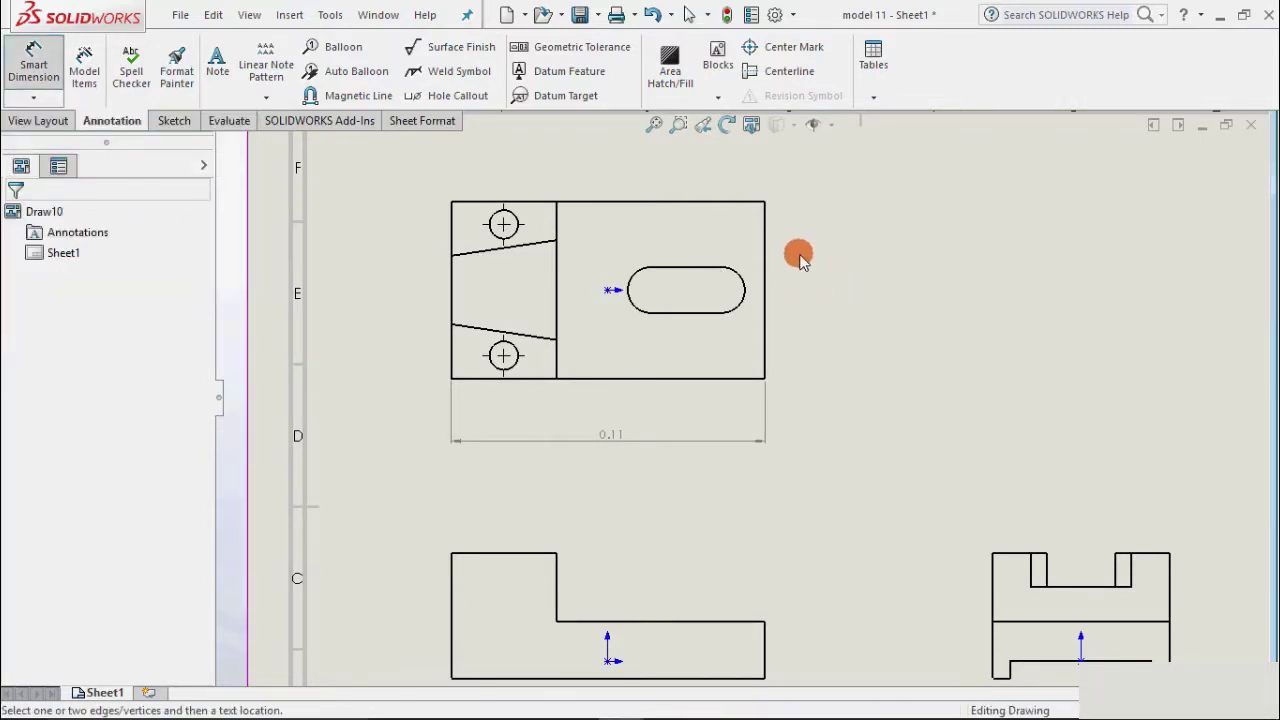
left_click(765, 240)
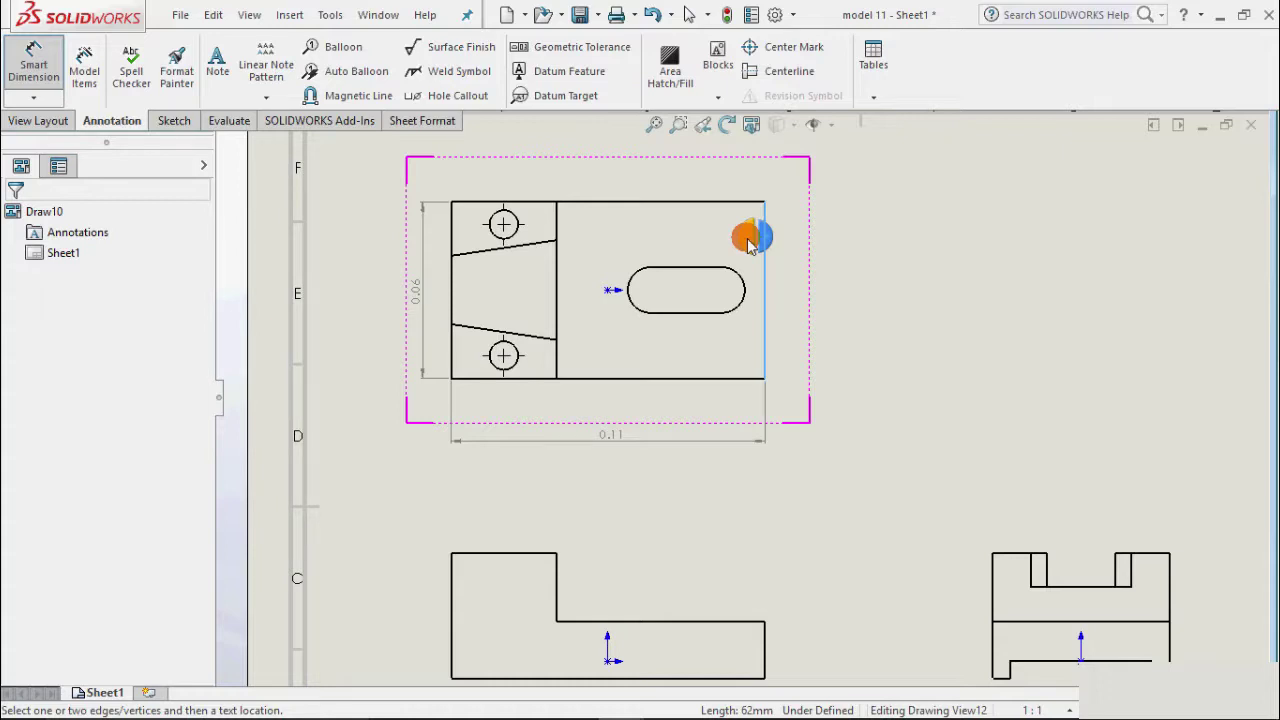
left_click(774, 248)
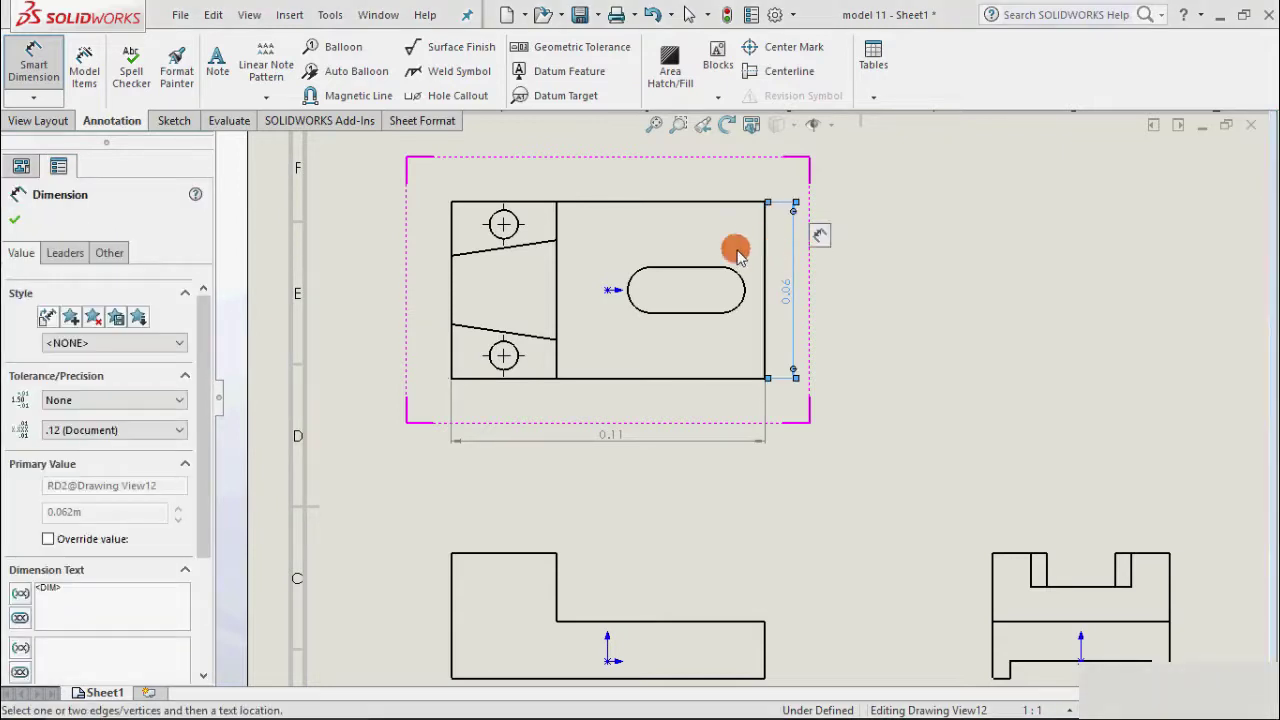
left_click(14, 222)
- Add baseline dimensions 0.04 and 0.11 from the top view's left edge, using the middle and right edges
scroll(714, 300, "up", 3)
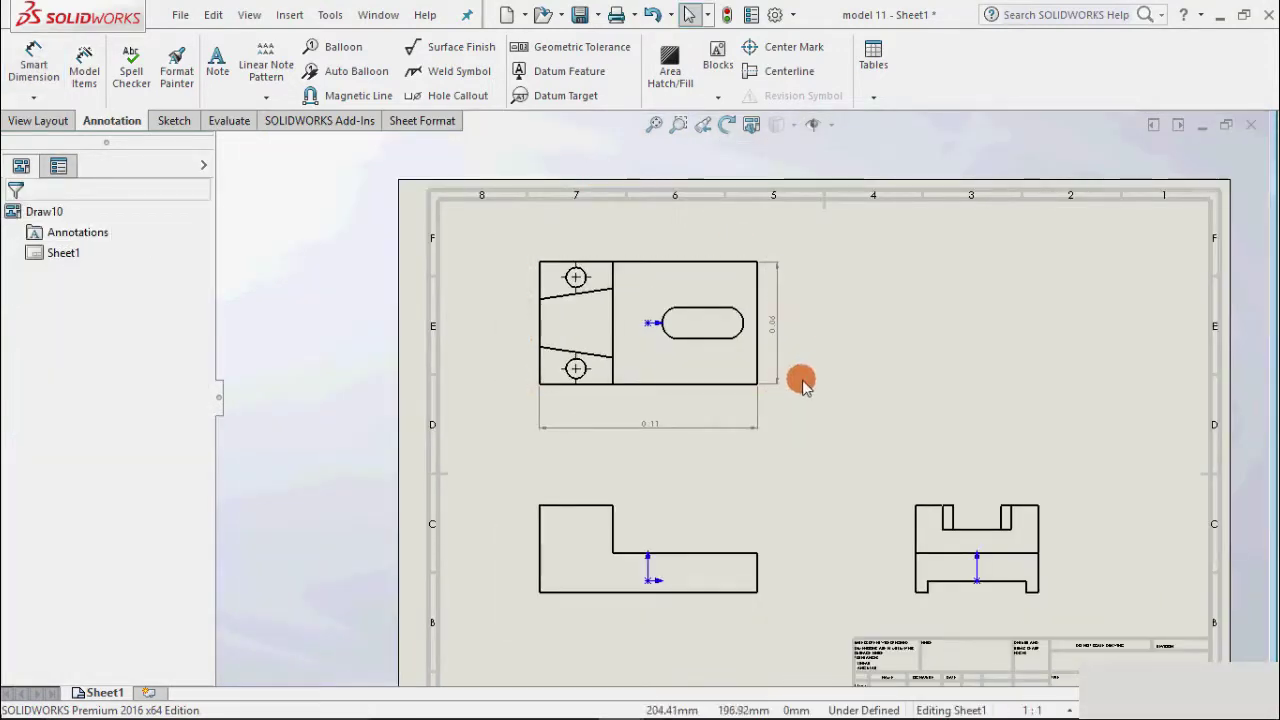
scroll(808, 377, "down", 1)
left_click(33, 97)
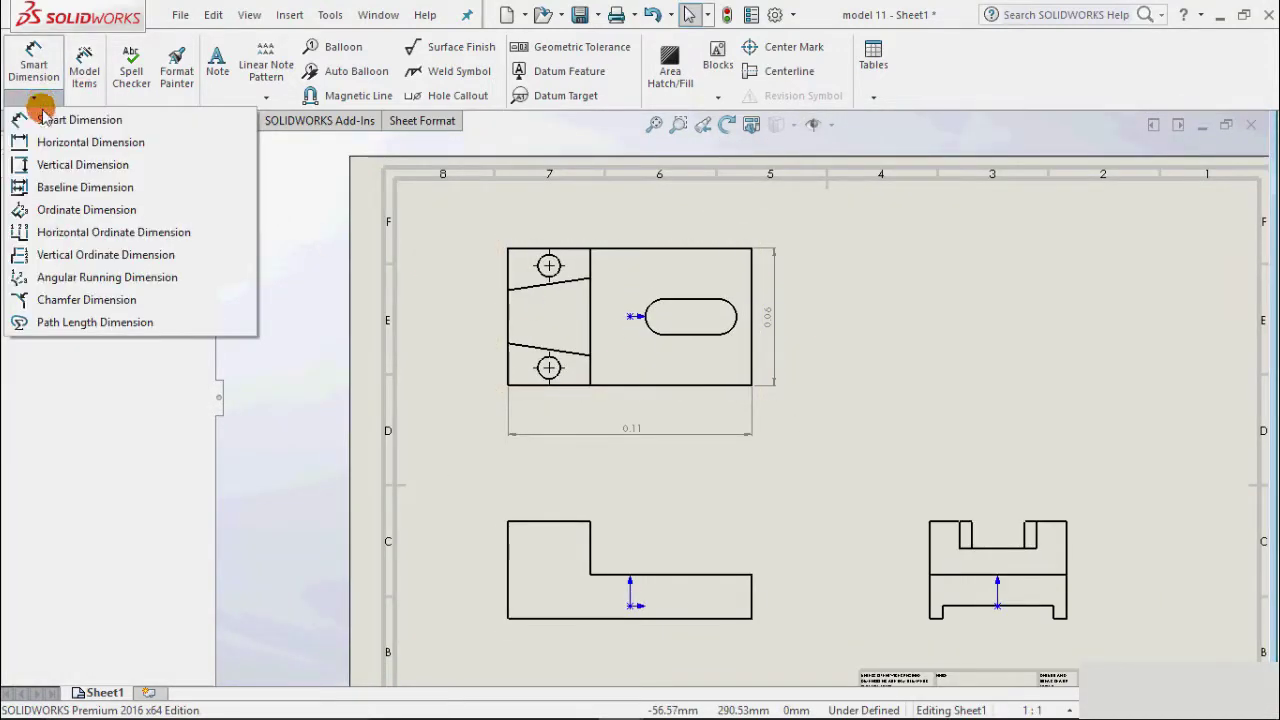
left_click(48, 188)
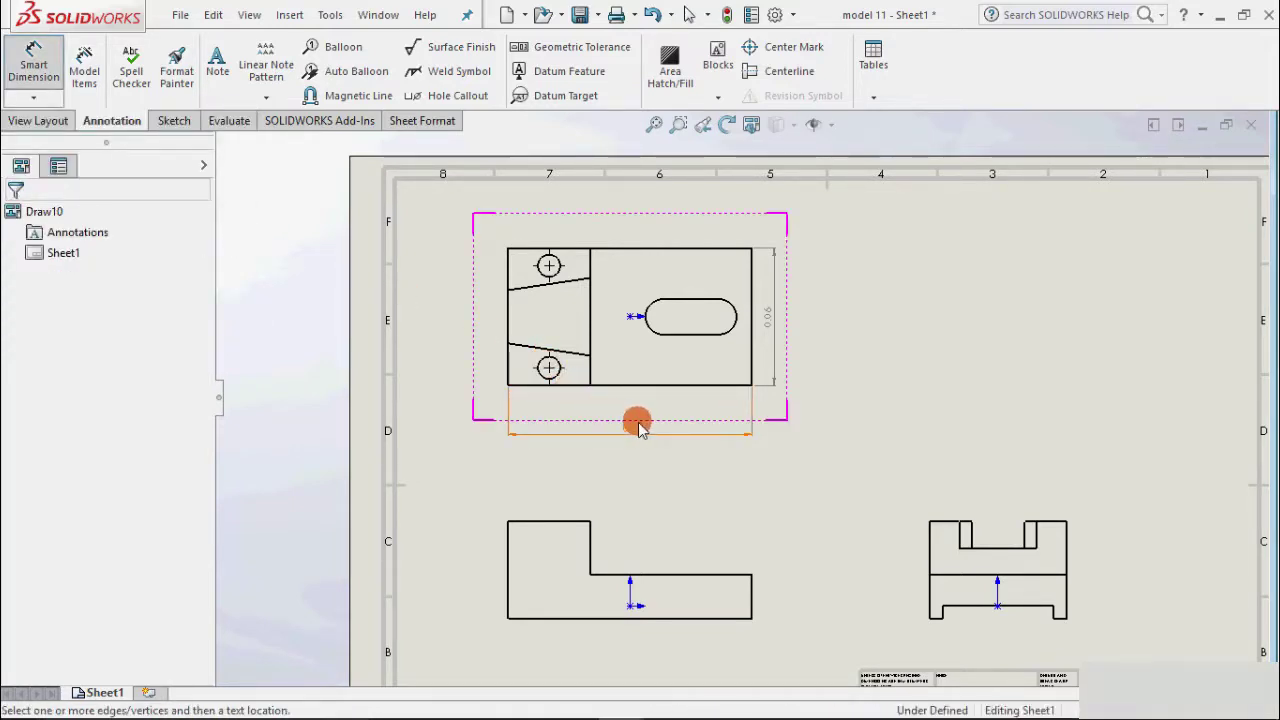
scroll(634, 423, "down", 1)
scroll(634, 371, "up", 1)
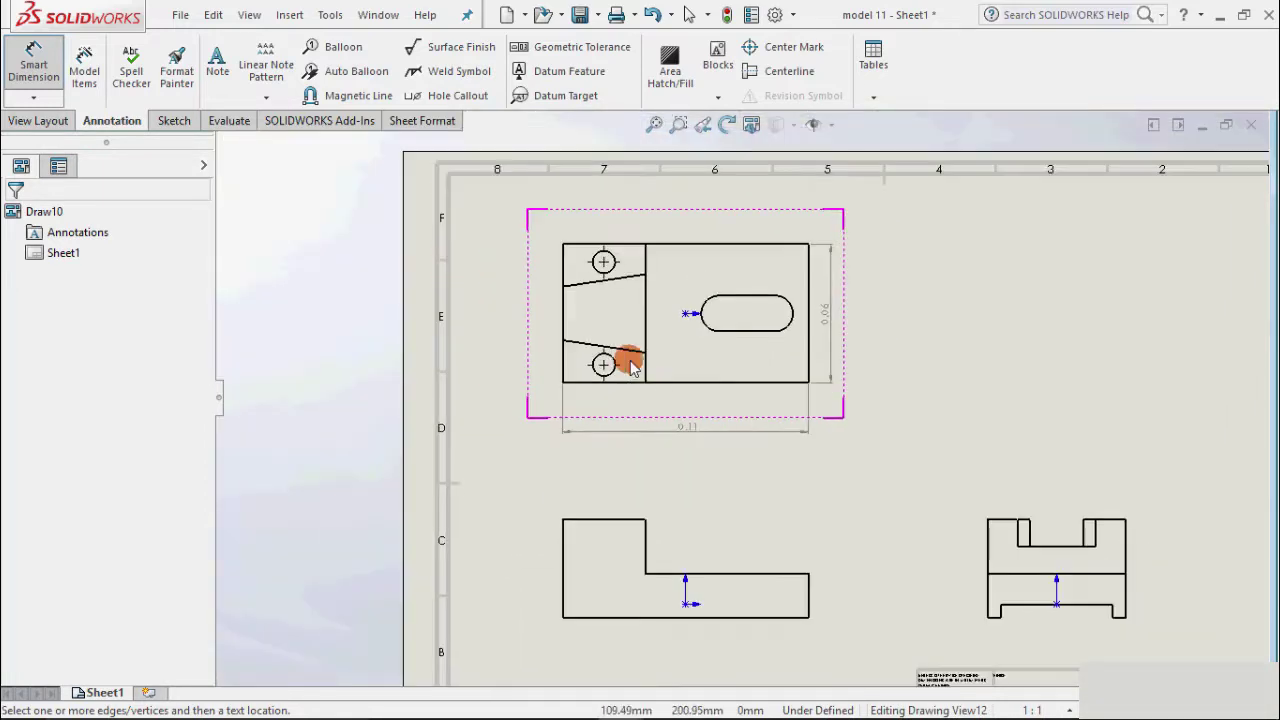
scroll(720, 391, "down", 1)
scroll(710, 414, "up", 1)
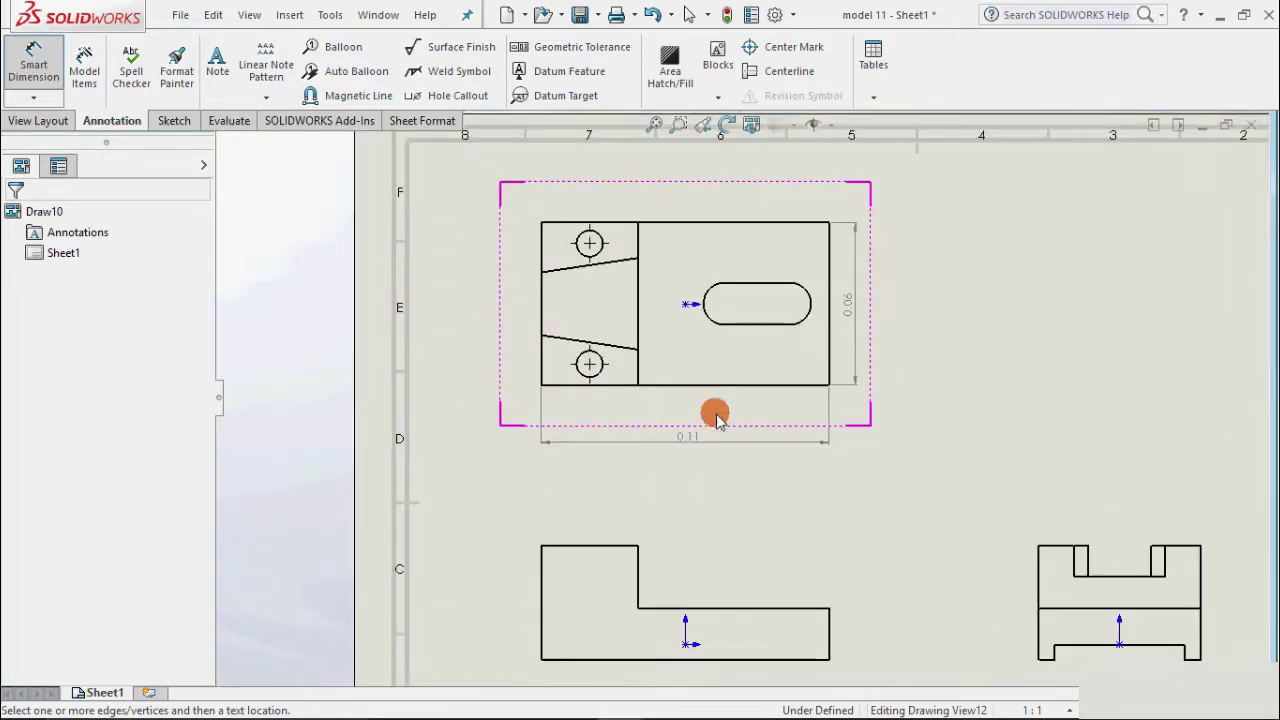
scroll(714, 414, "down", 1)
left_click(500, 330)
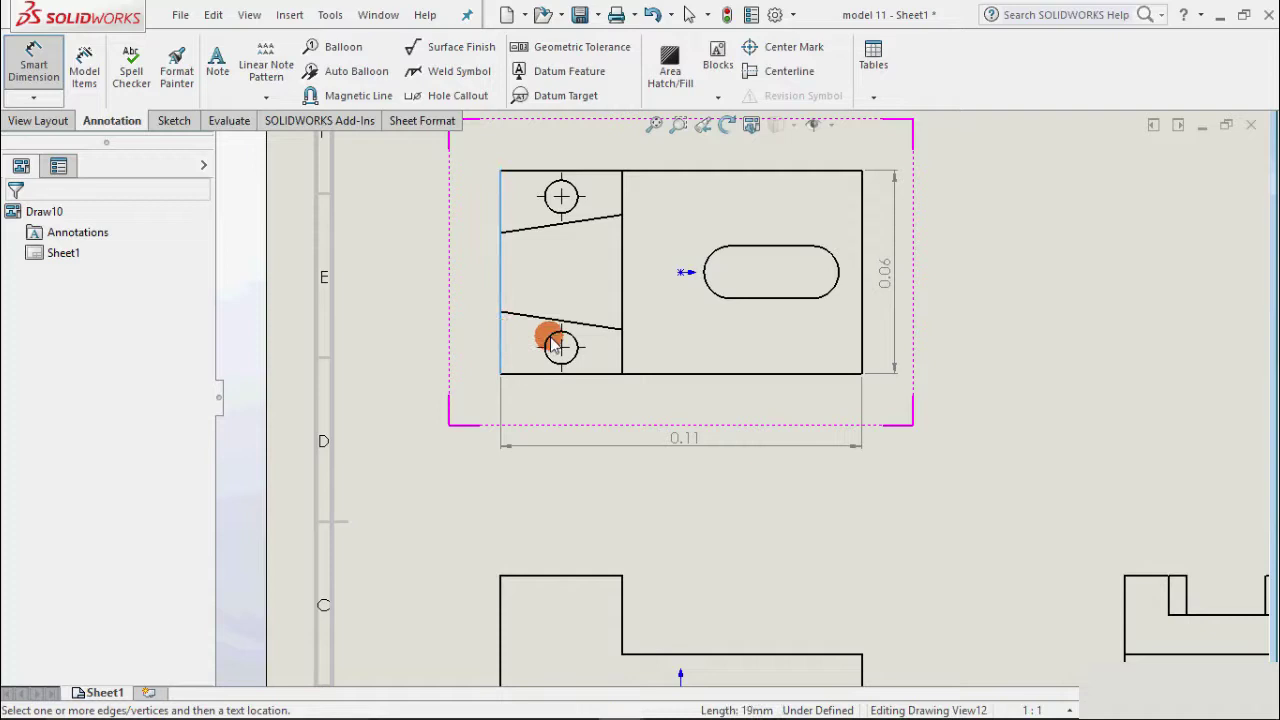
left_click(623, 314)
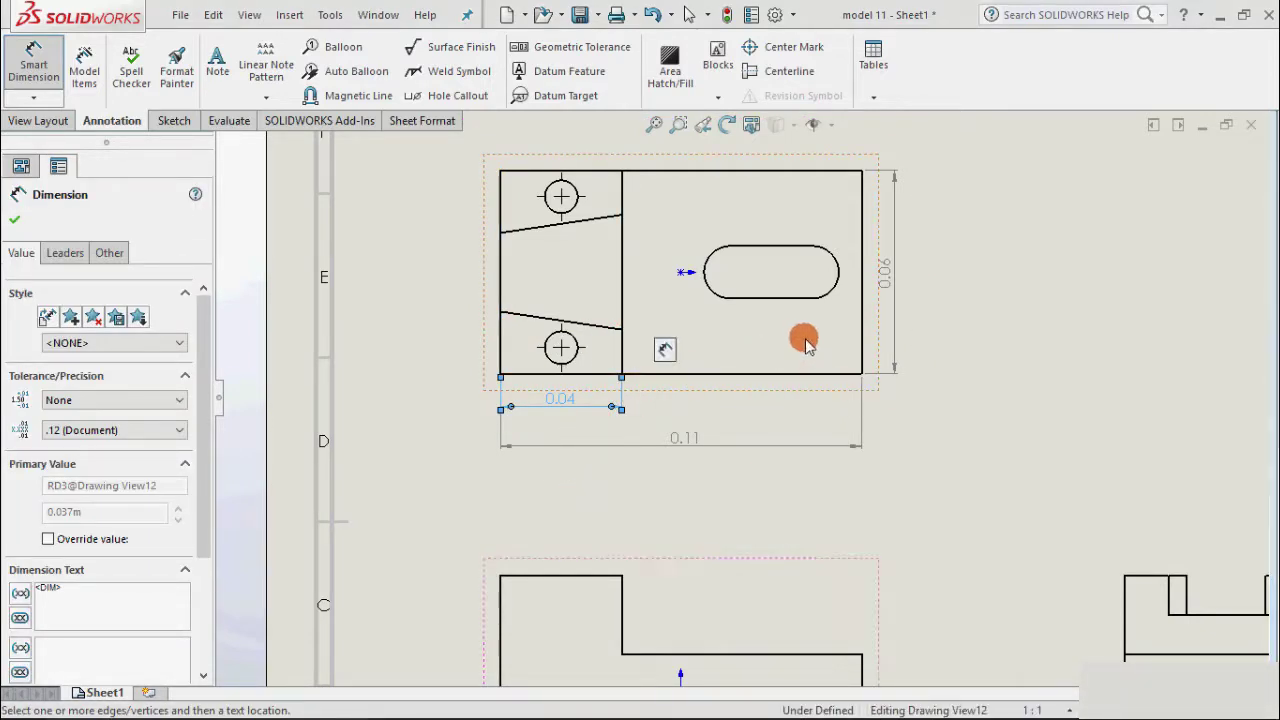
left_click(863, 326)
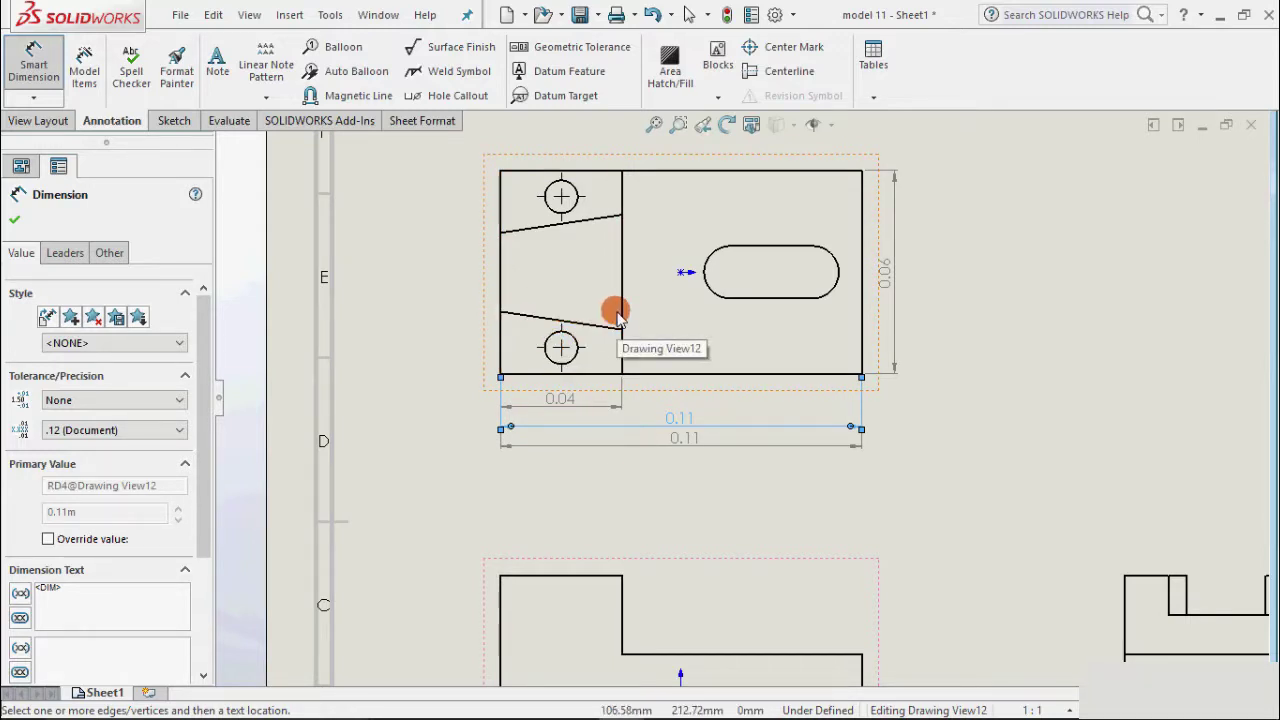
left_click(14, 219)
- Dimension the right view's right edge with a 0.04 height placed to its right
left_click(410, 262)
key("f")
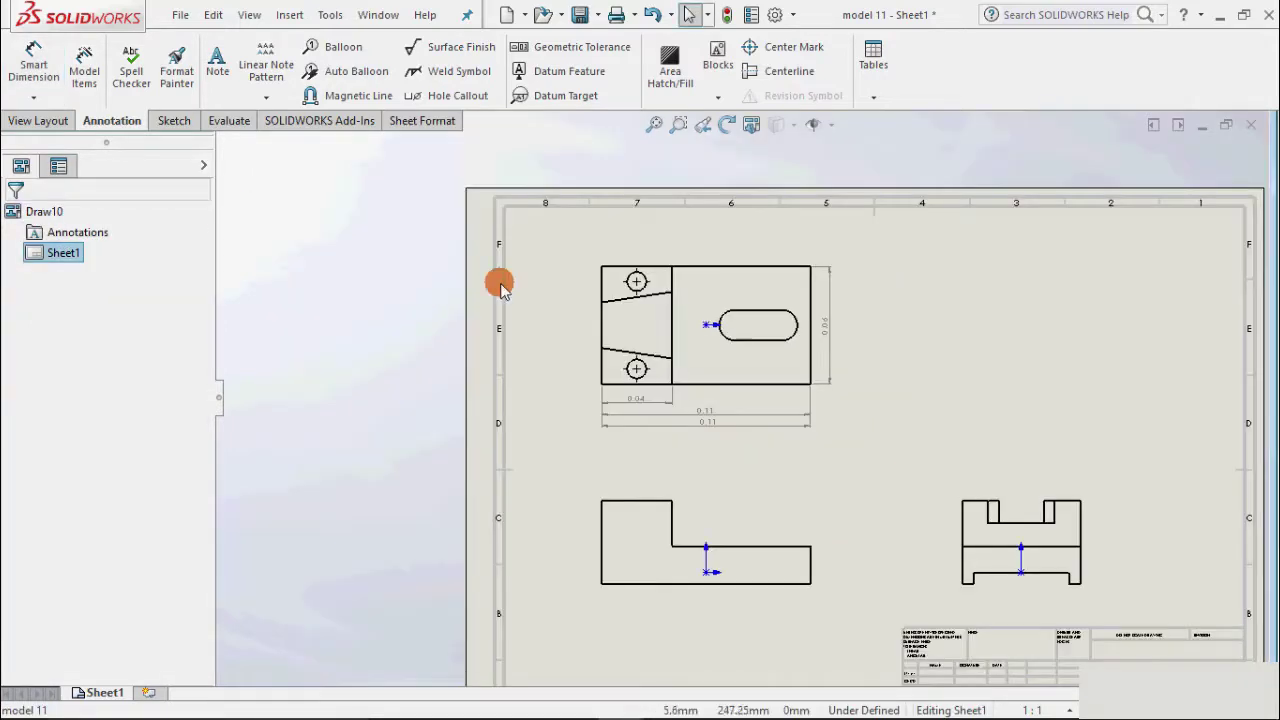
scroll(862, 622, "down", 2)
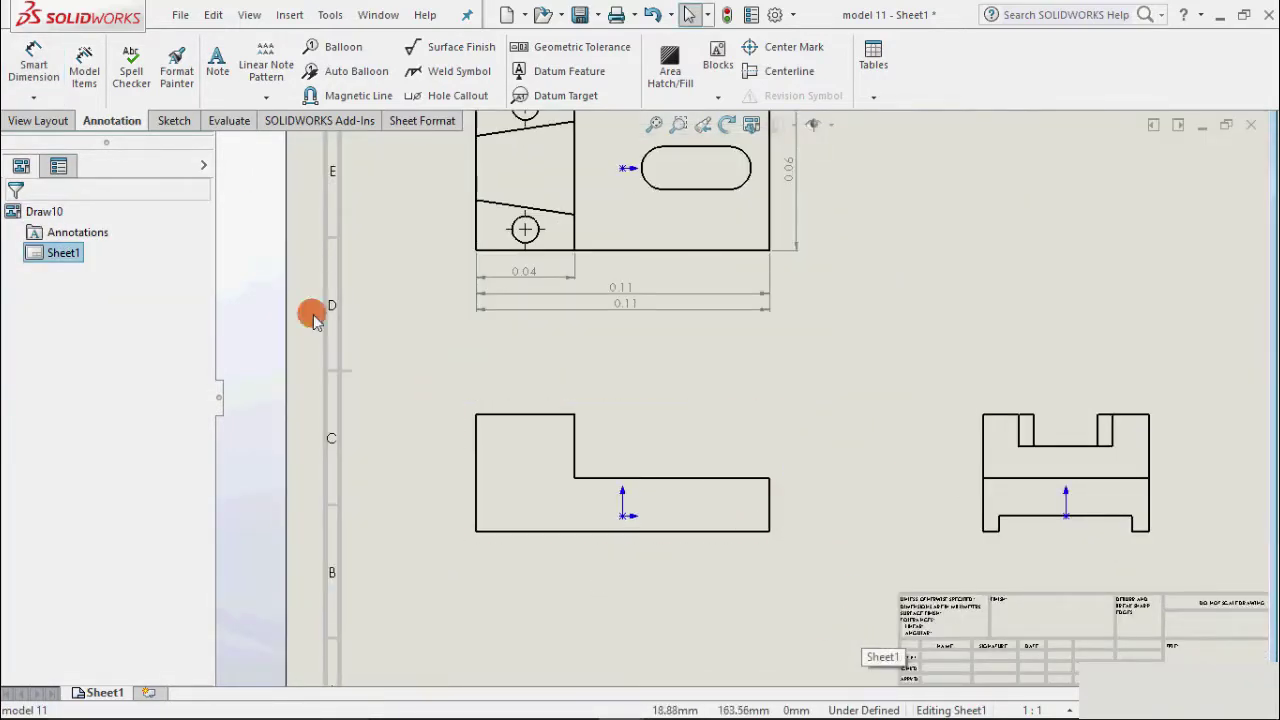
left_click(33, 65)
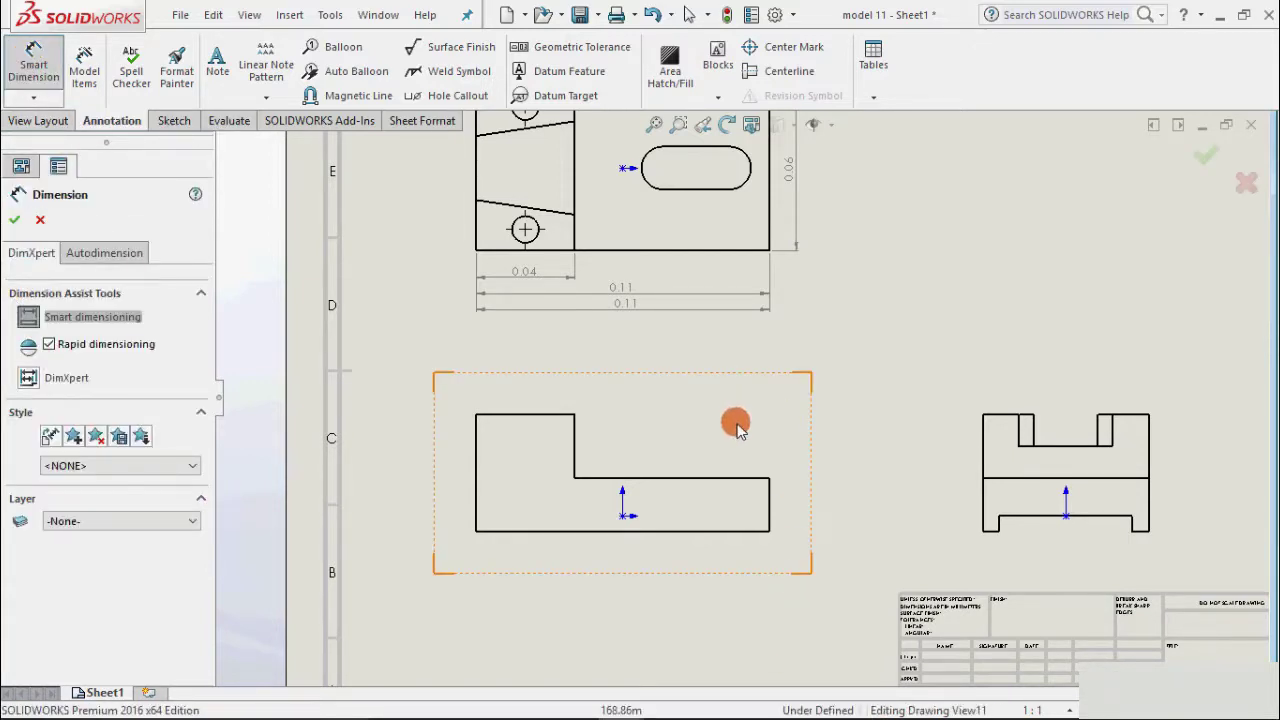
scroll(737, 425, "down", 3)
scroll(1080, 437, "up", 1)
scroll(950, 432, "up", 2)
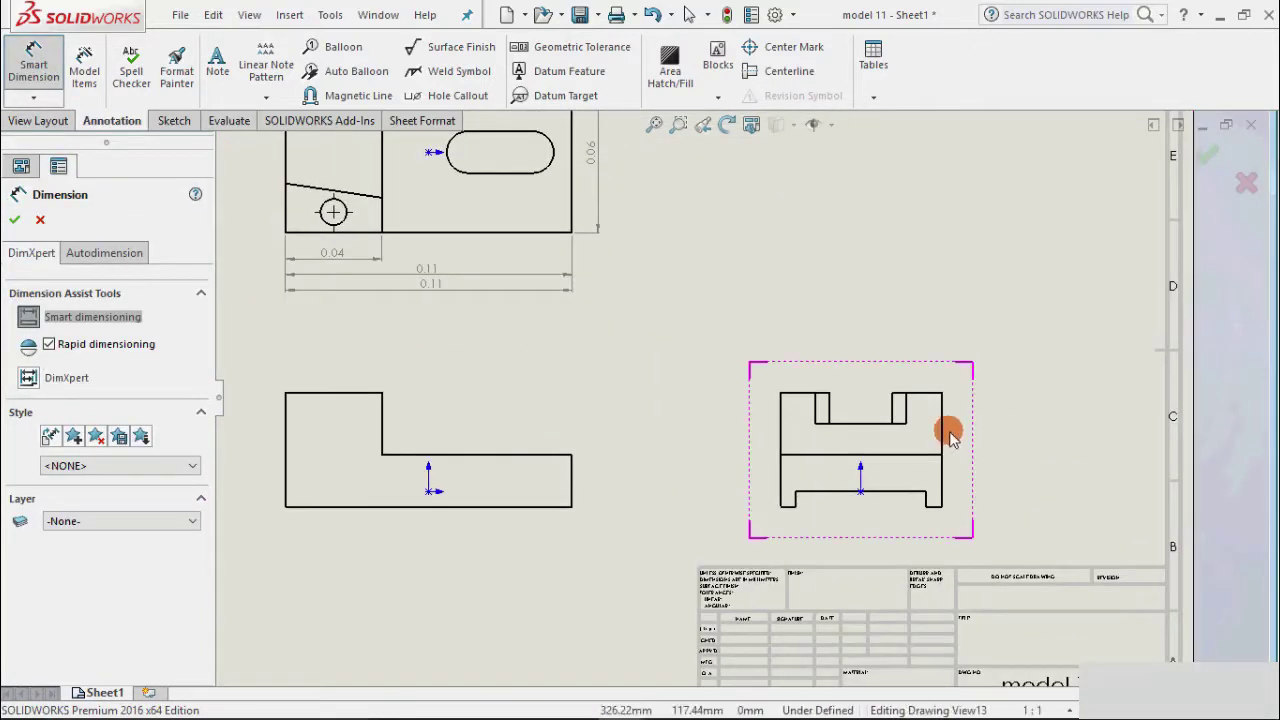
left_click(942, 425)
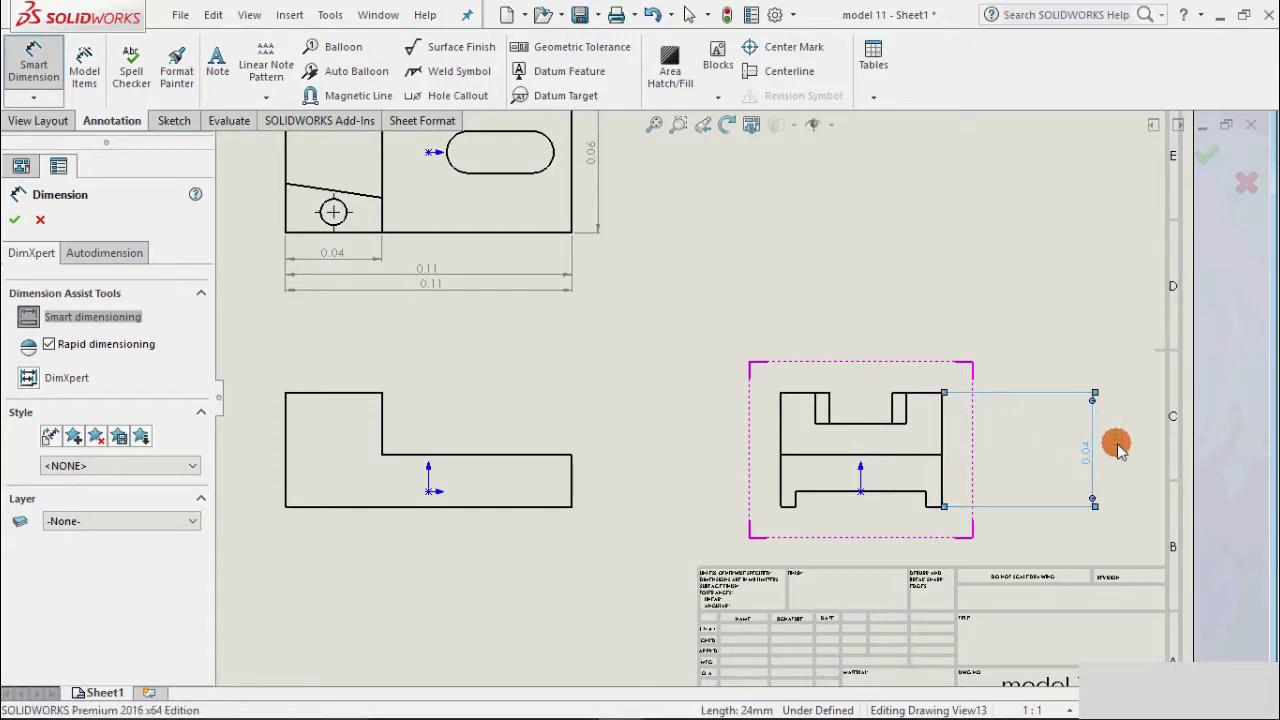
left_click(1105, 448)
- Add a 0.02 notch-width dimension above the right view's top-left notch
scroll(878, 462, "up", 2)
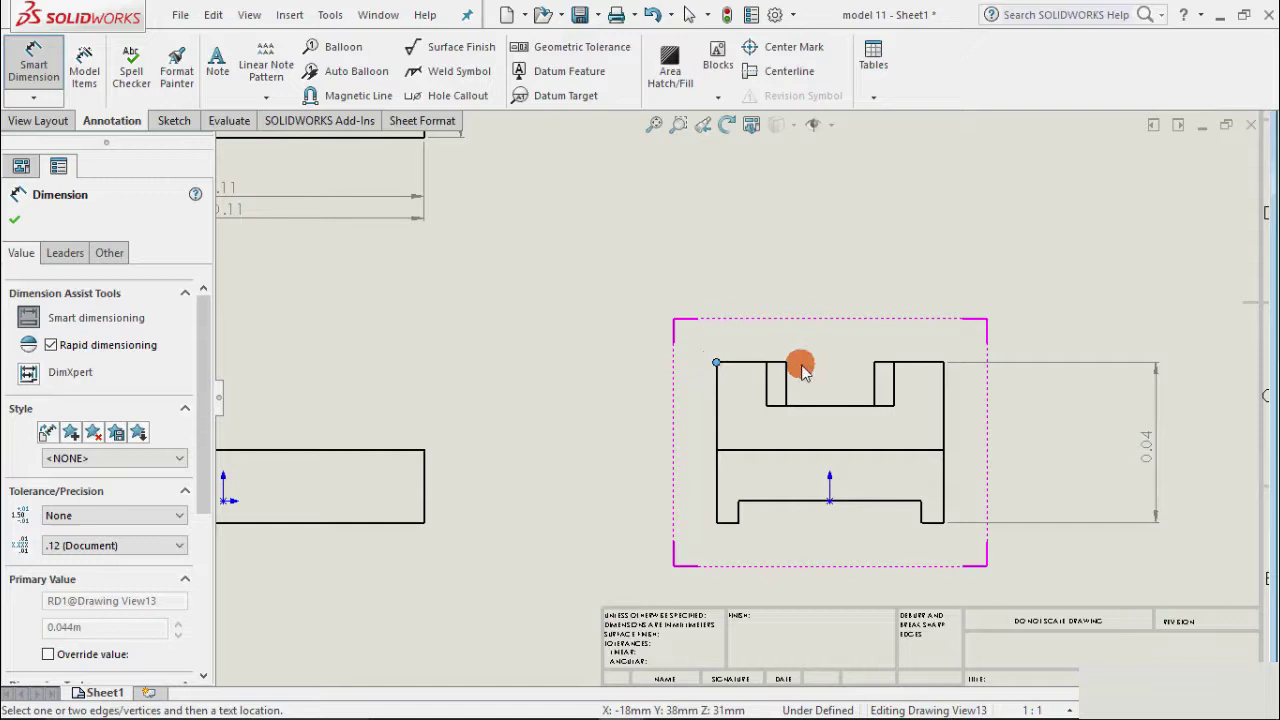
left_click(788, 364)
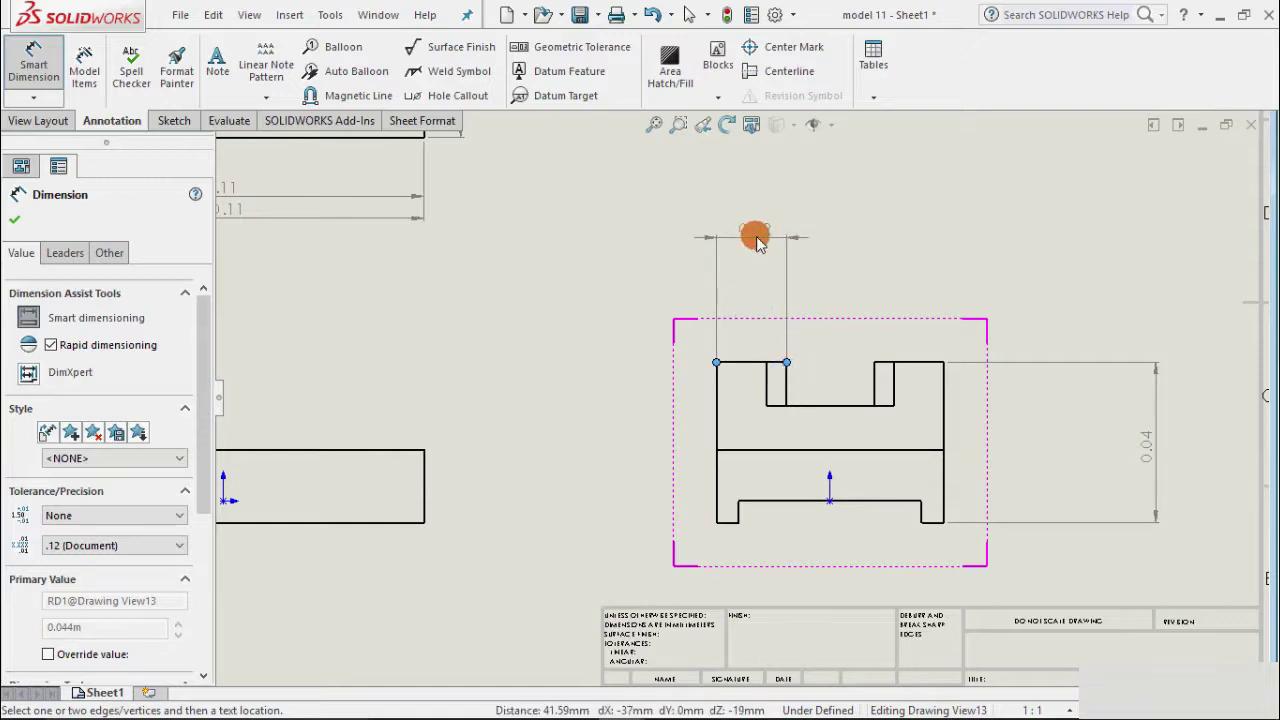
left_click(757, 238)
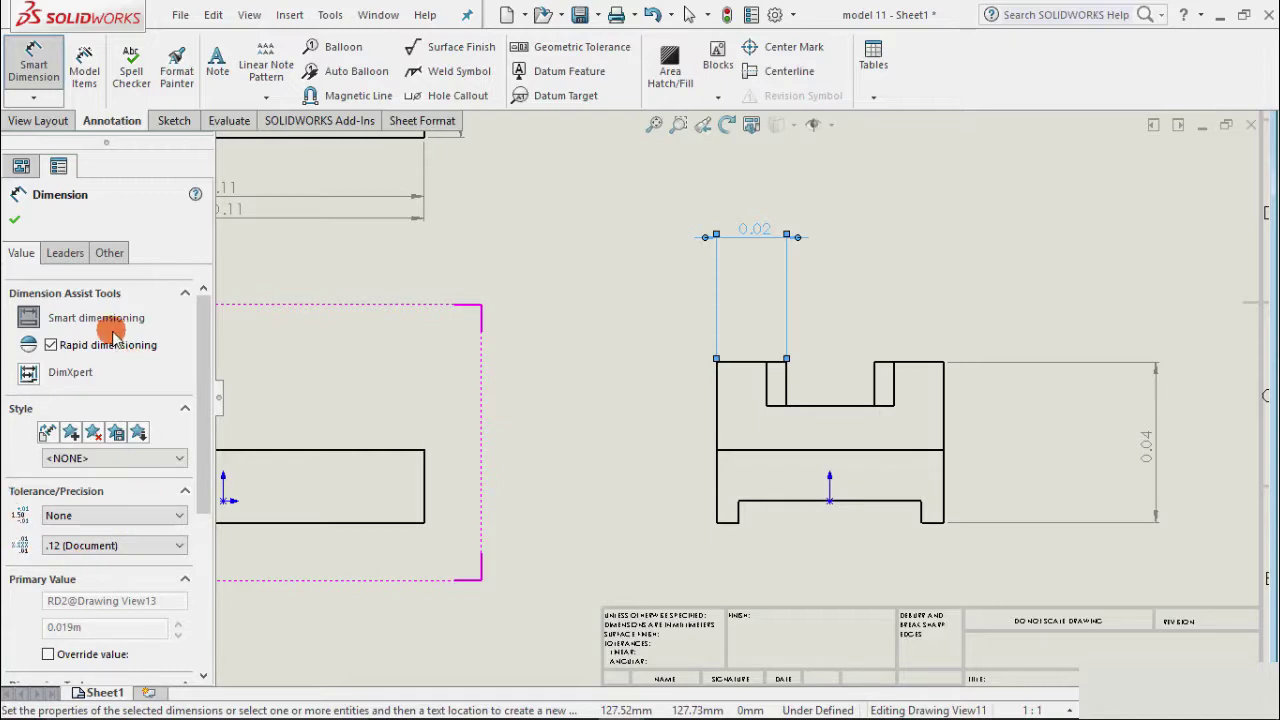
left_click(14, 226)
scroll(729, 491, "up", 5)
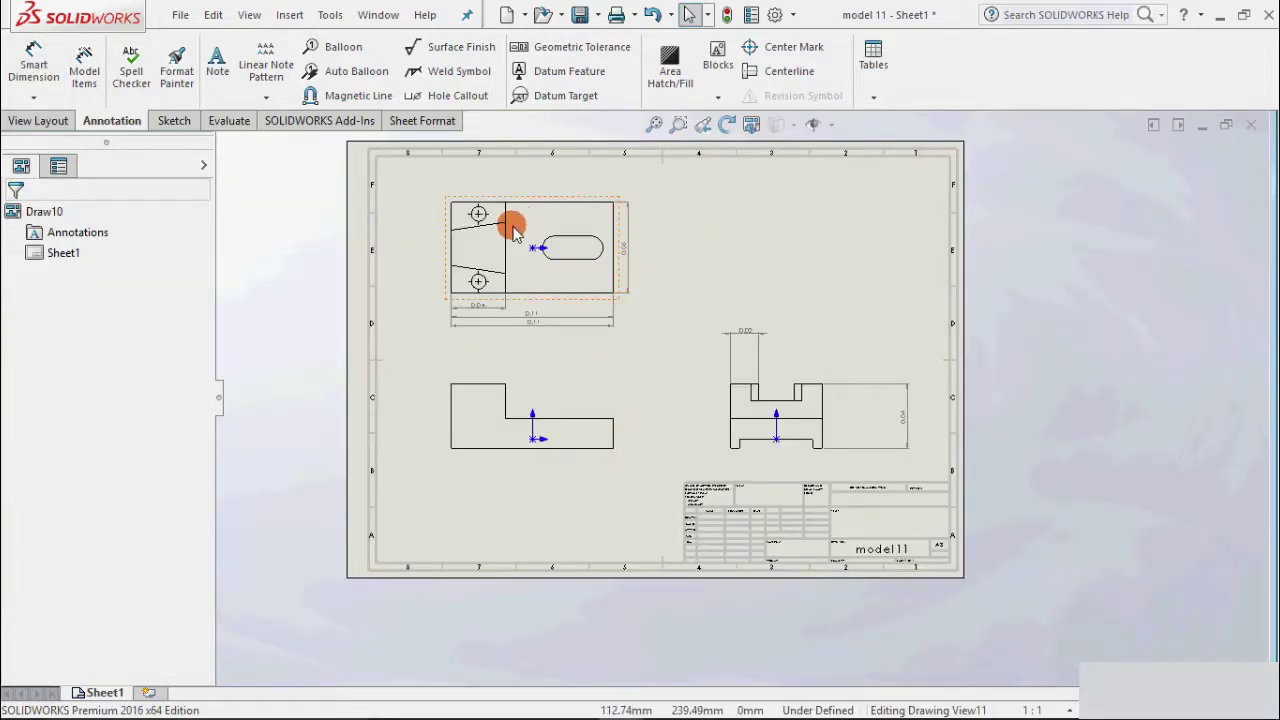
- Dimension the top view's slot right-end arc with an R0.01 radius
scroll(540, 210, "down", 2)
scroll(580, 277, "down", 2)
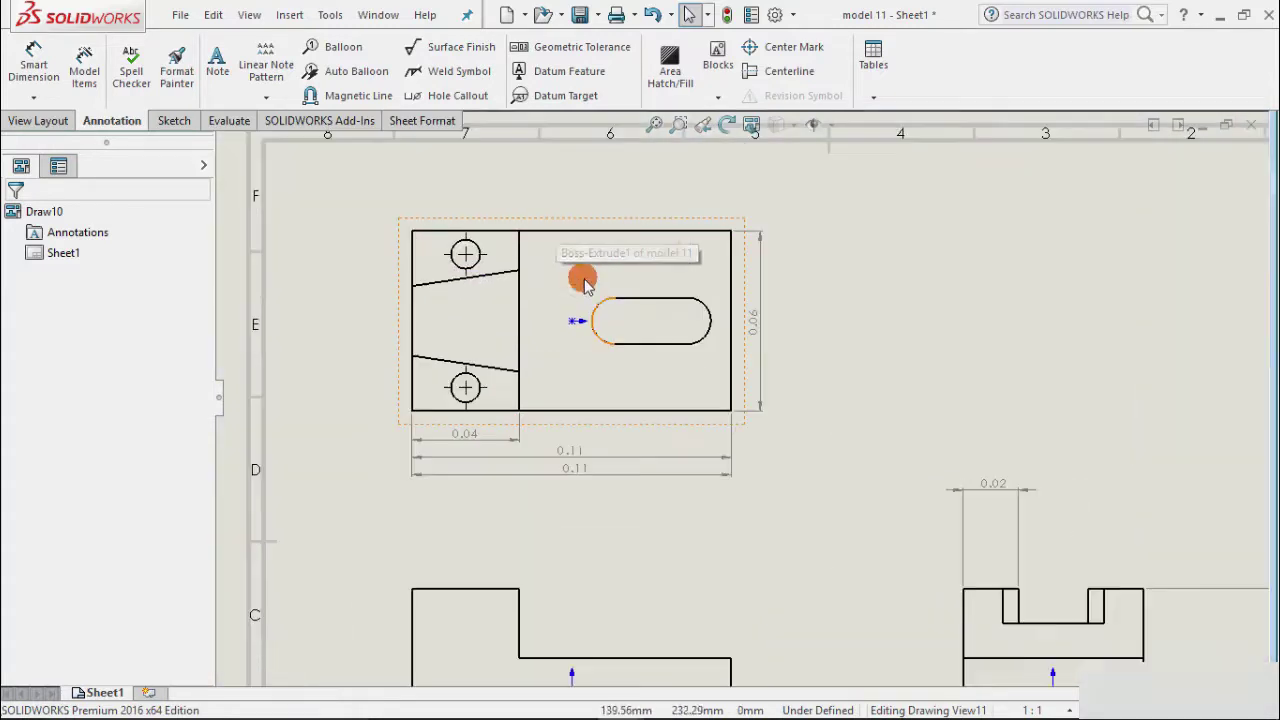
scroll(740, 310, "down", 3)
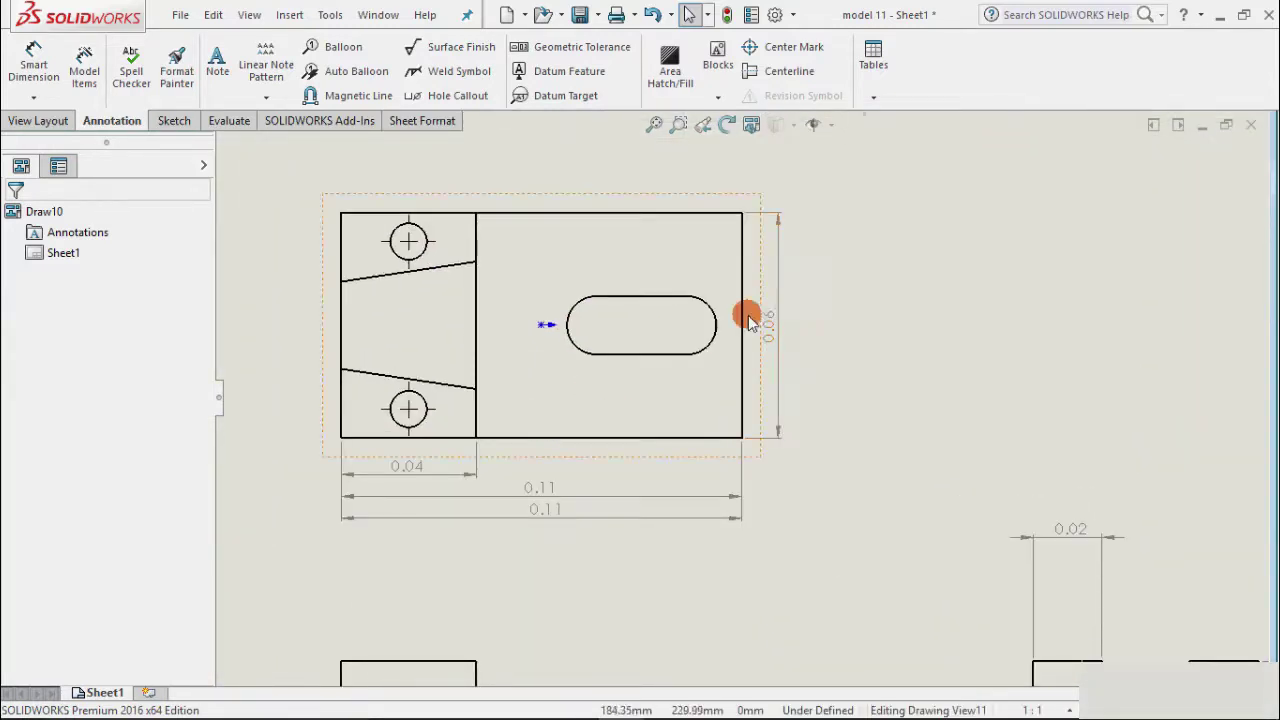
left_click(34, 66)
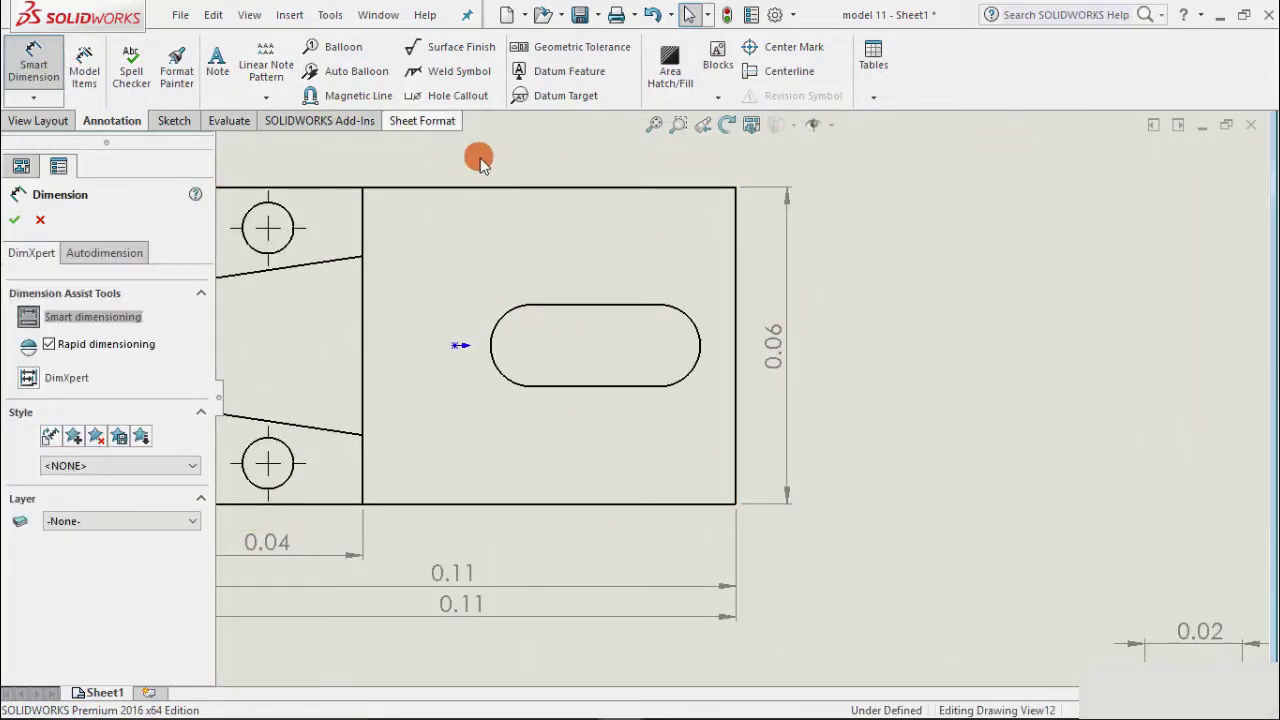
left_click(690, 318)
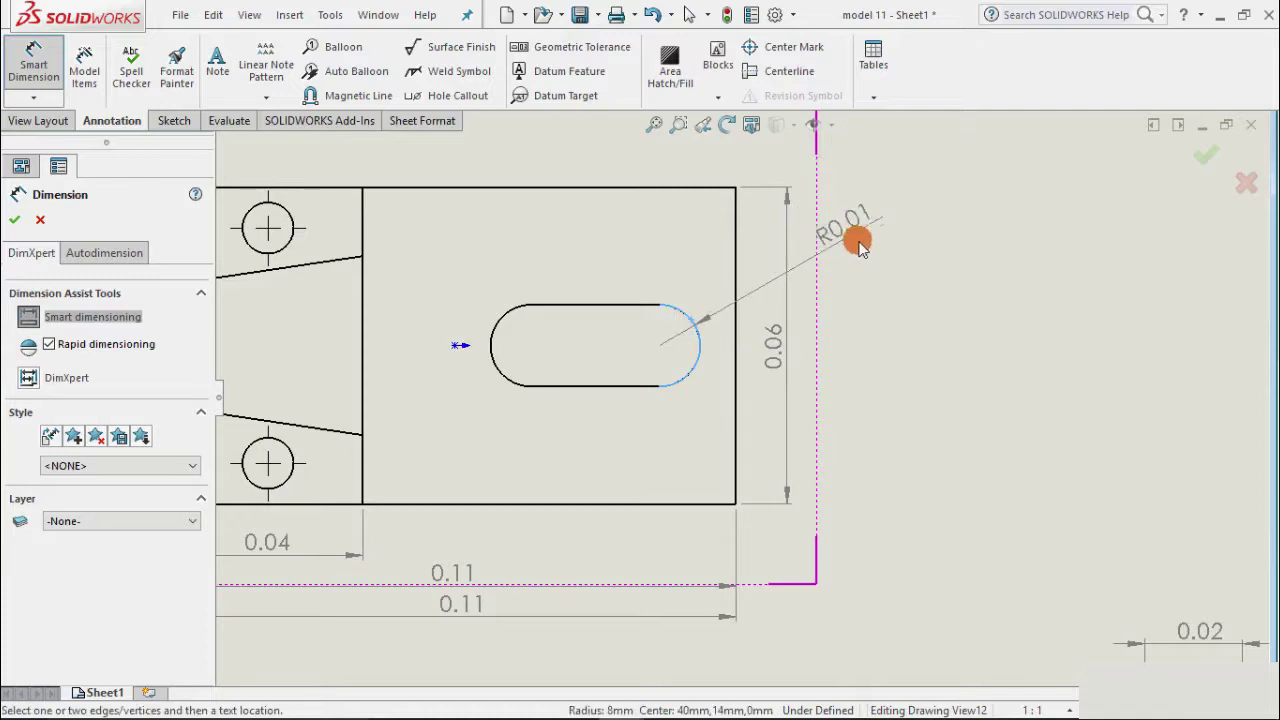
left_click(874, 216)
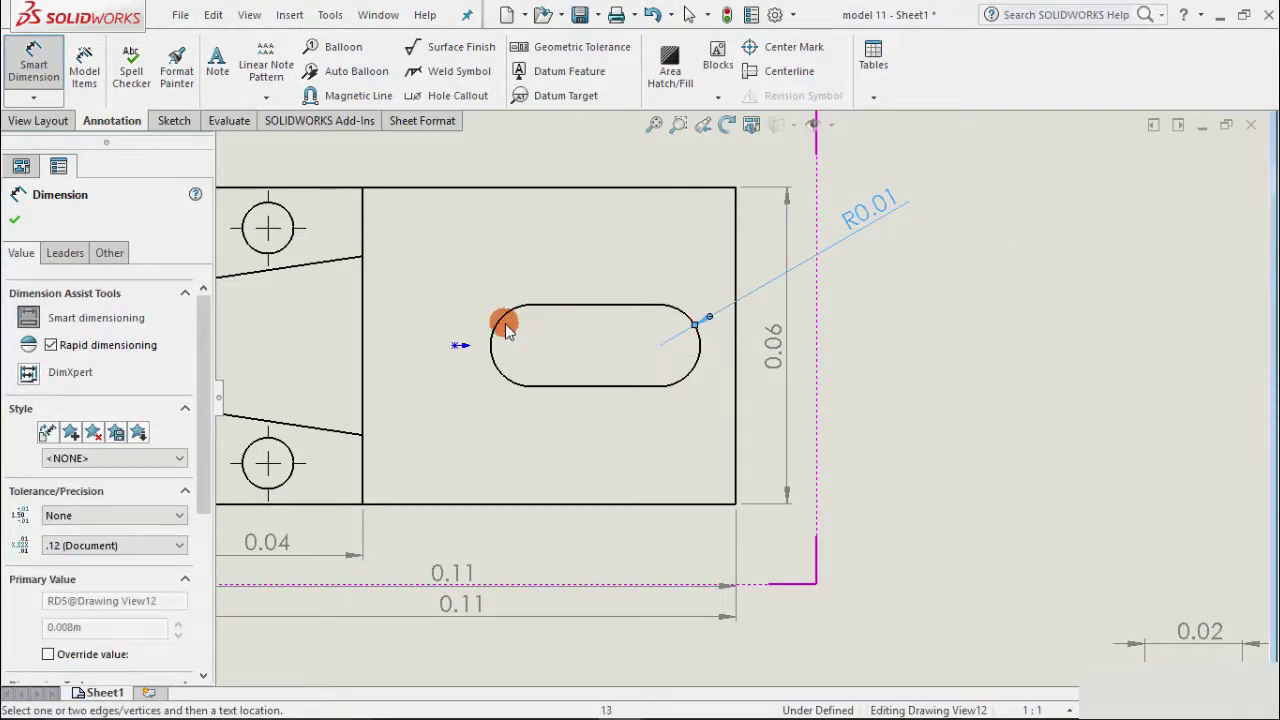
key("z")
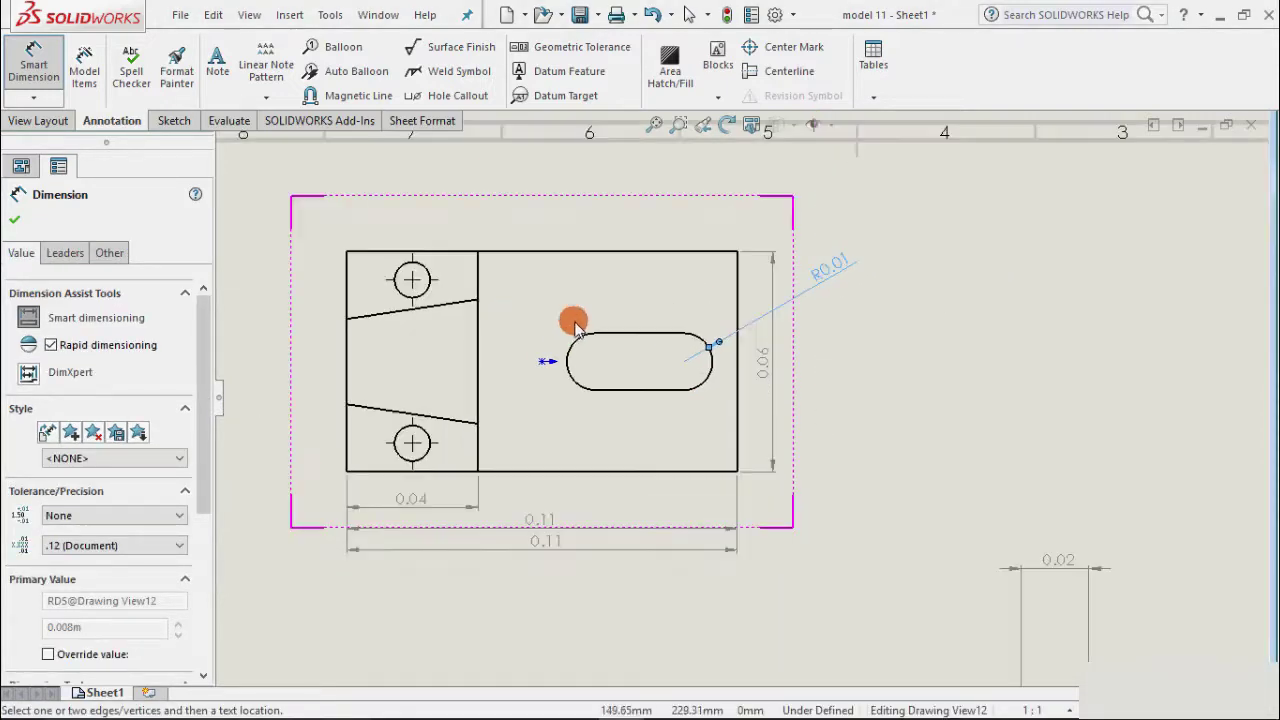
- Add a Ø0.01 diameter dimension to the lower hole, placed left of the view
left_click(396, 438)
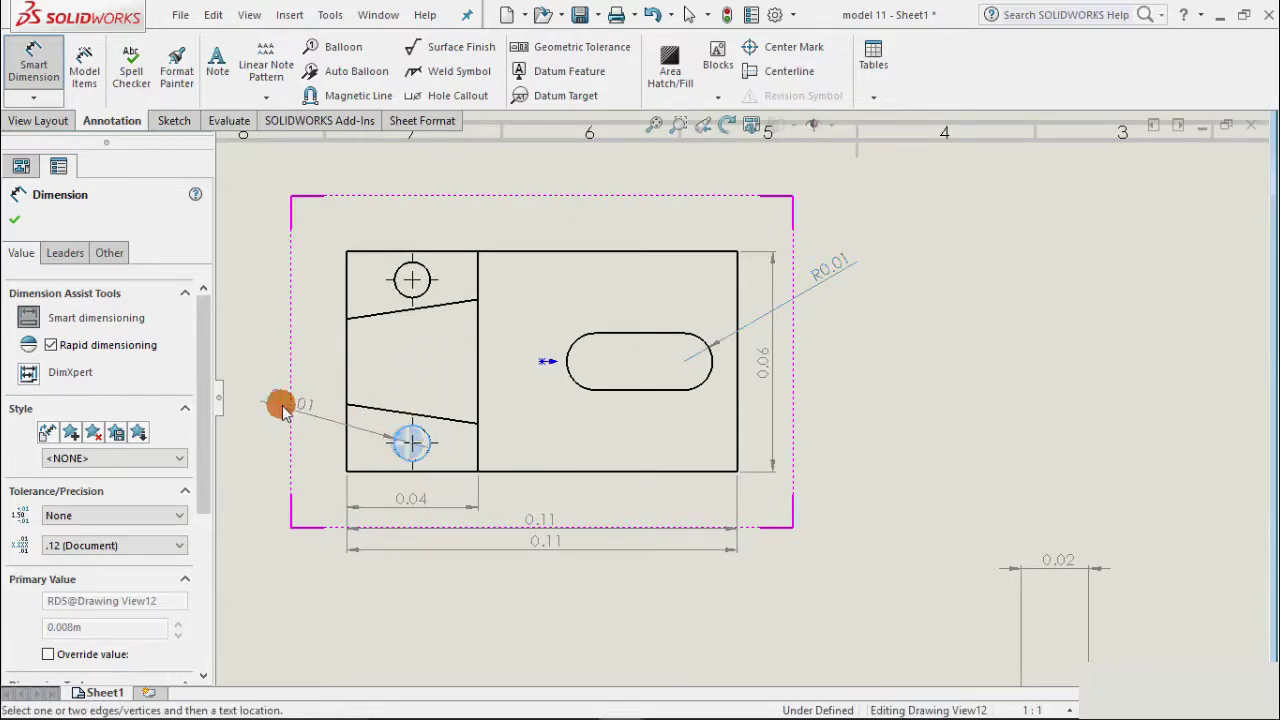
left_click(255, 360)
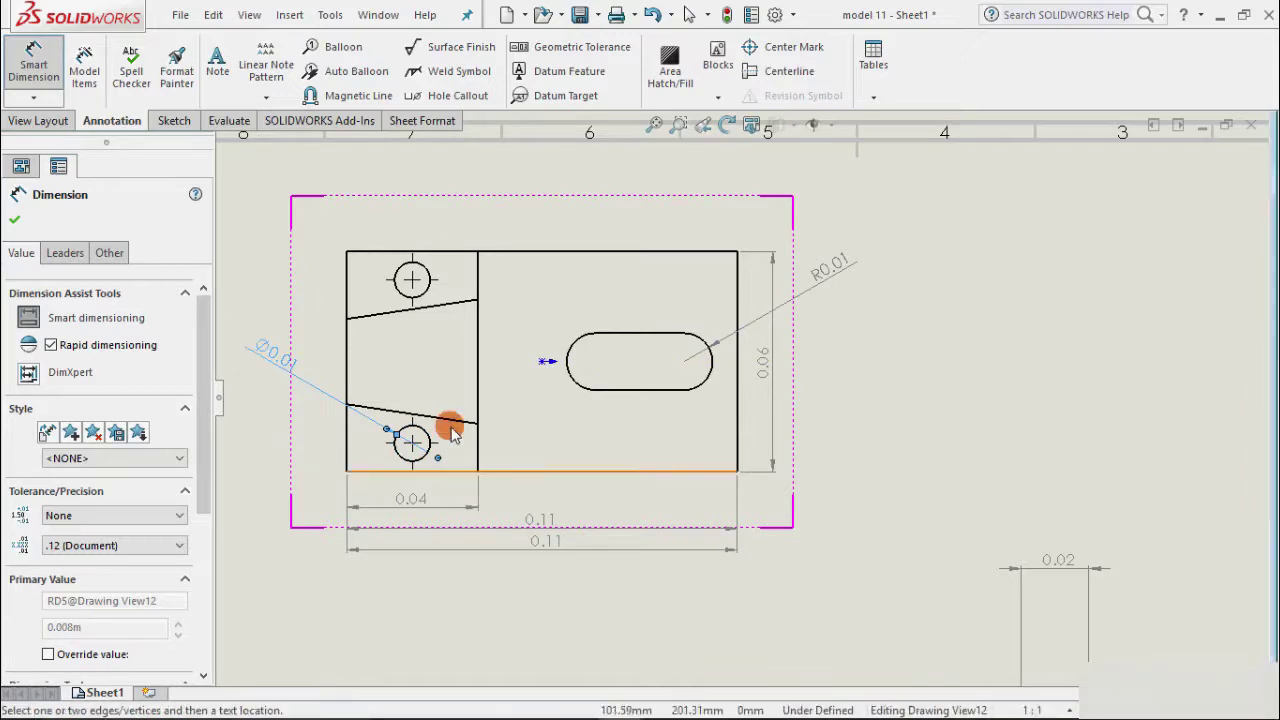
left_click(15, 222)
left_click(296, 224)
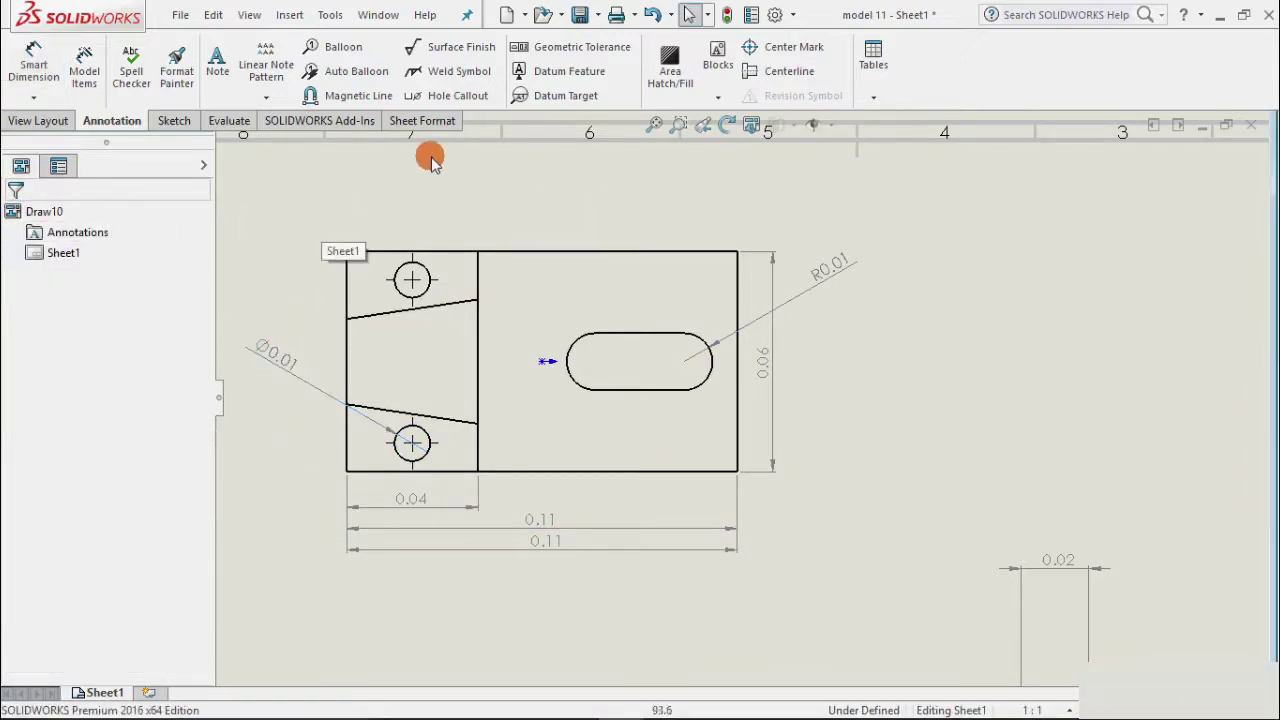
scroll(431, 167, "up", 1)
scroll(648, 223, "up", 3)
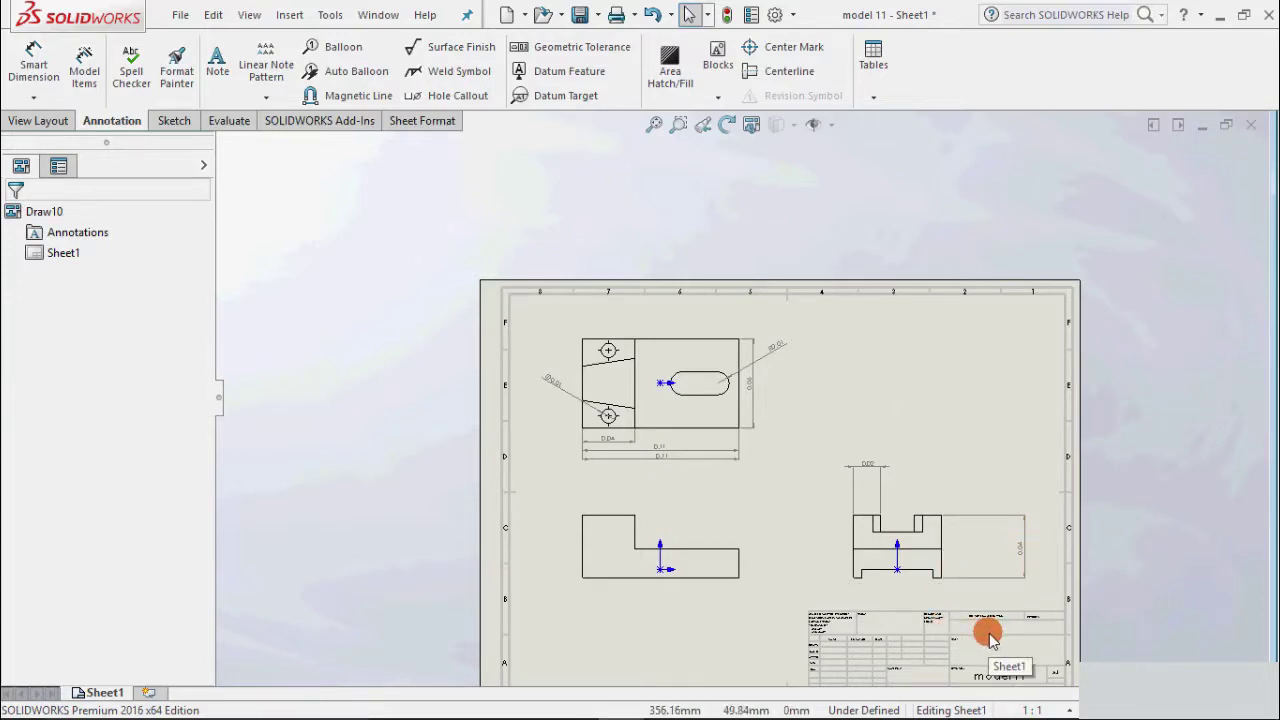
scroll(988, 638, "down", 1)
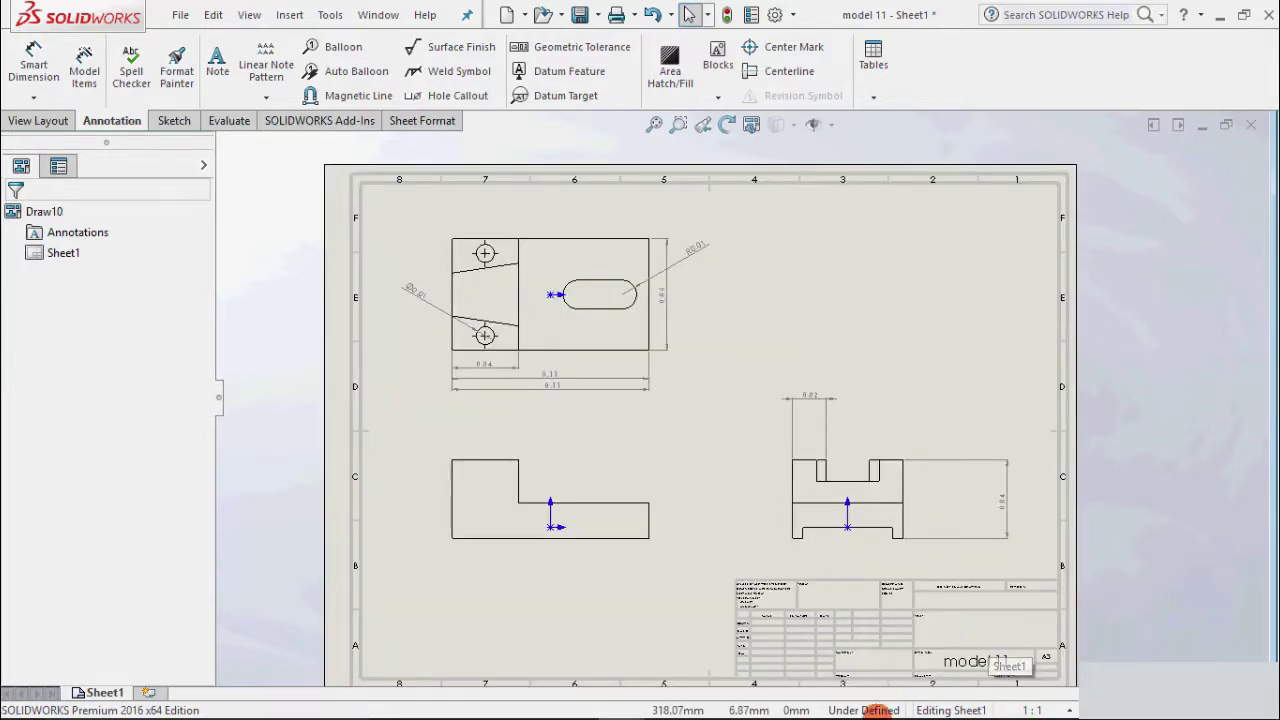